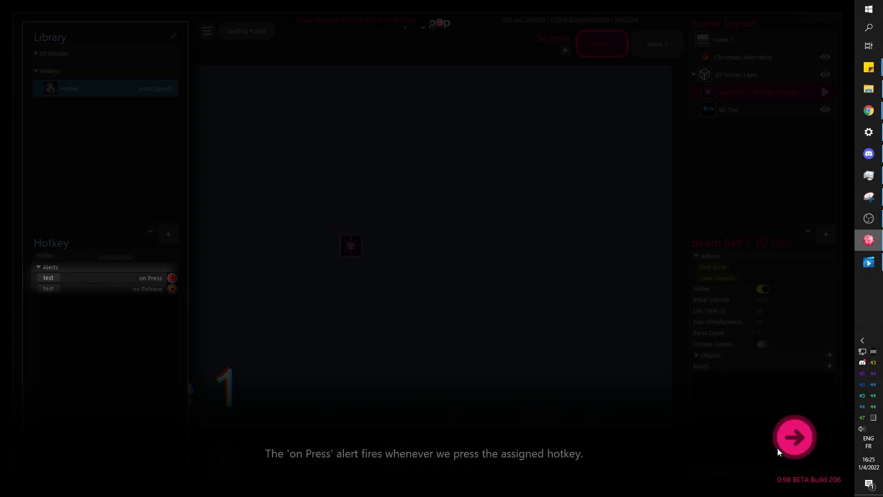
pyautogui.click(778, 451)
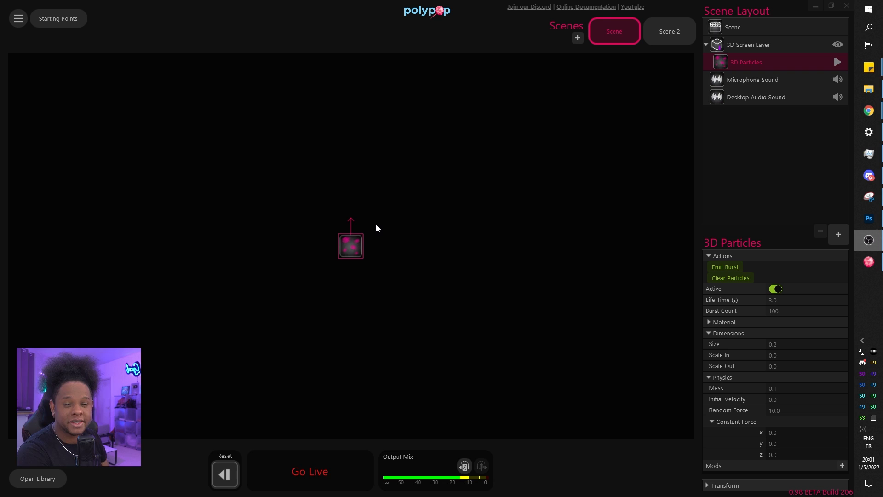
# Delete the 3D Particles toy from the 3D Screen Layer.
pyautogui.click(772, 65)
pyautogui.click(820, 232)
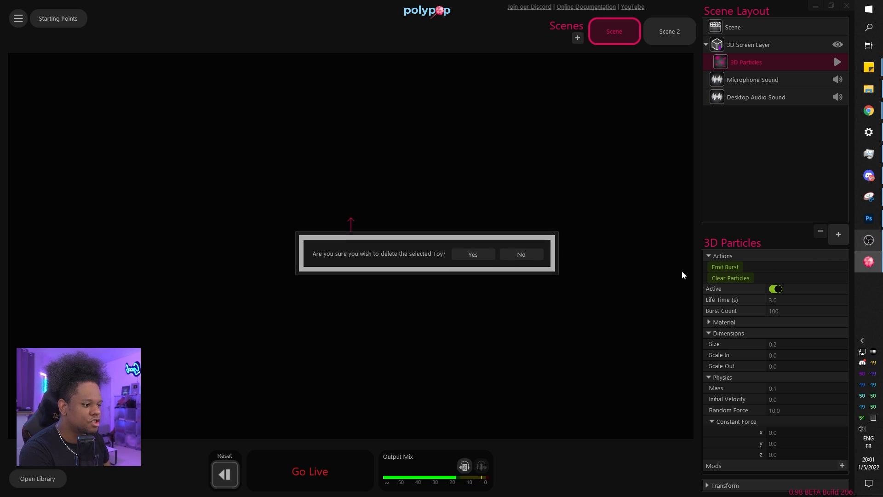
pyautogui.click(471, 258)
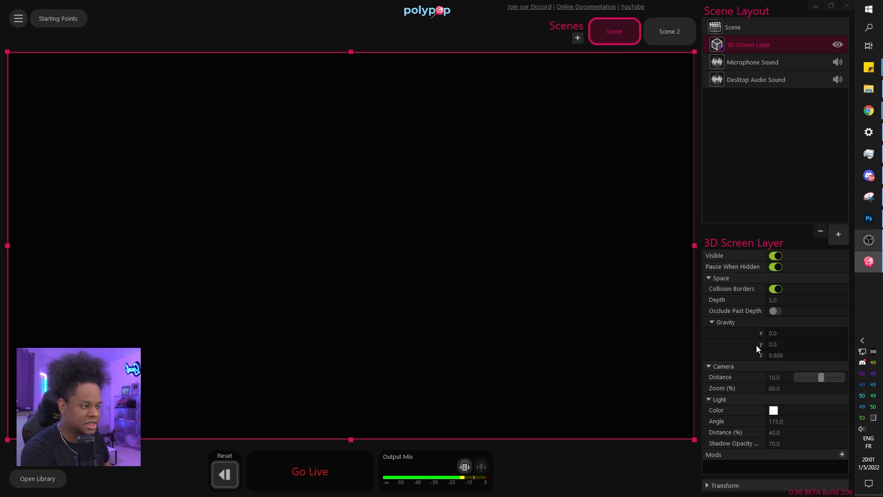
pyautogui.click(754, 124)
pyautogui.click(755, 80)
pyautogui.click(755, 44)
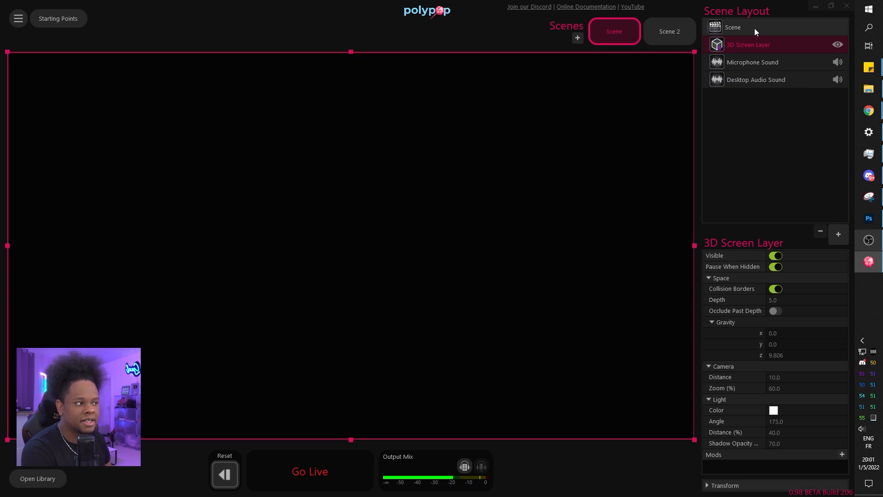
pyautogui.click(755, 29)
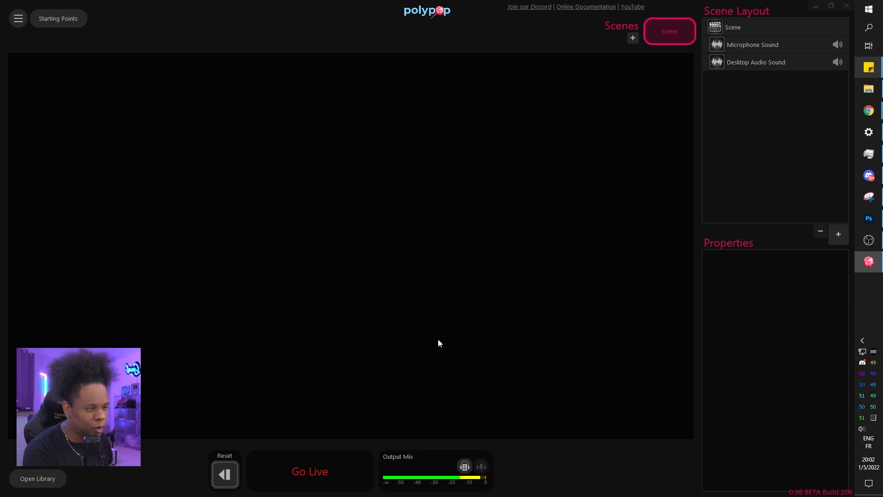
# Examine the addable elements and presets in the 2D, 3D, 3D Objects, Game, Hotkeys, Image Filters and Twitch categories.
pyautogui.click(837, 240)
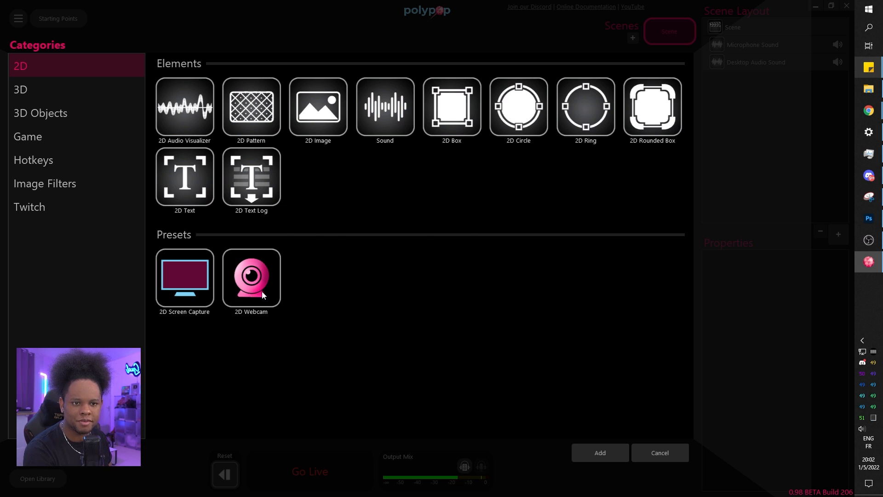
pyautogui.click(59, 91)
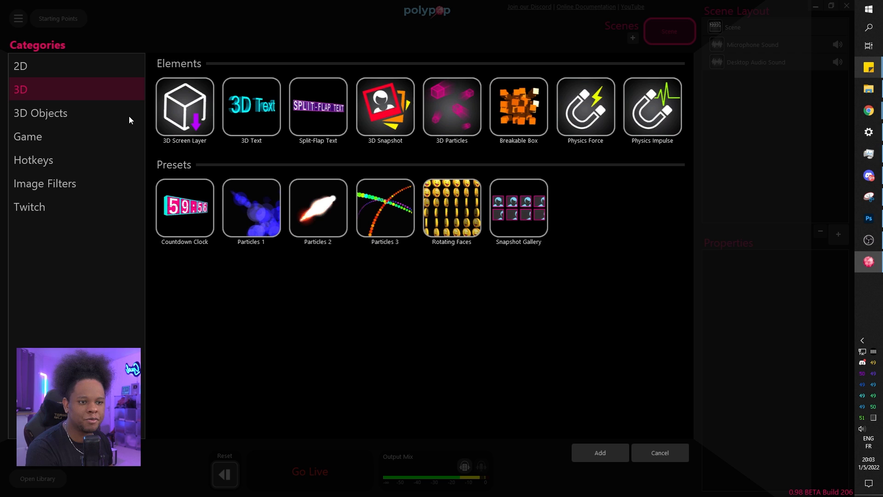
pyautogui.click(57, 115)
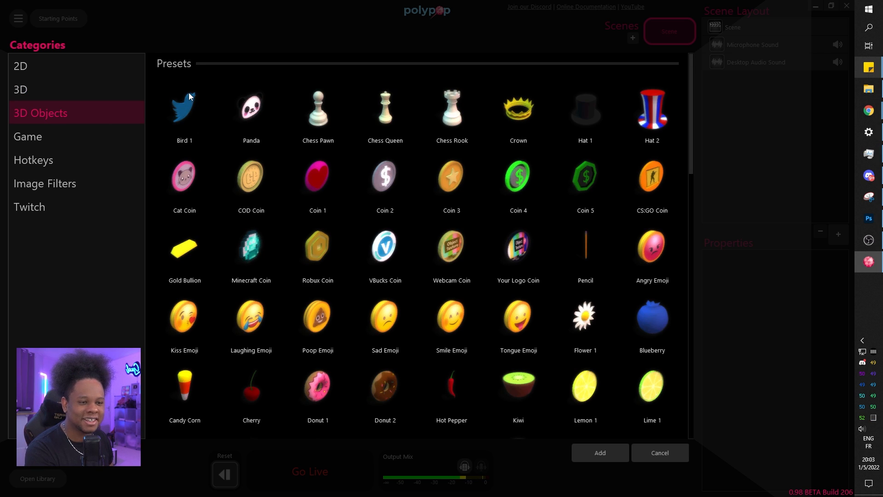
pyautogui.scroll(-5, 348, 107)
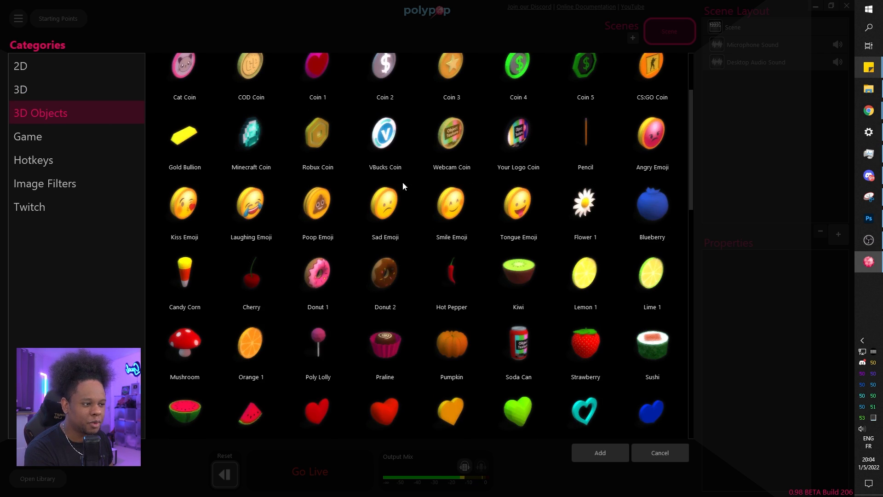
pyautogui.scroll(-5, 397, 207)
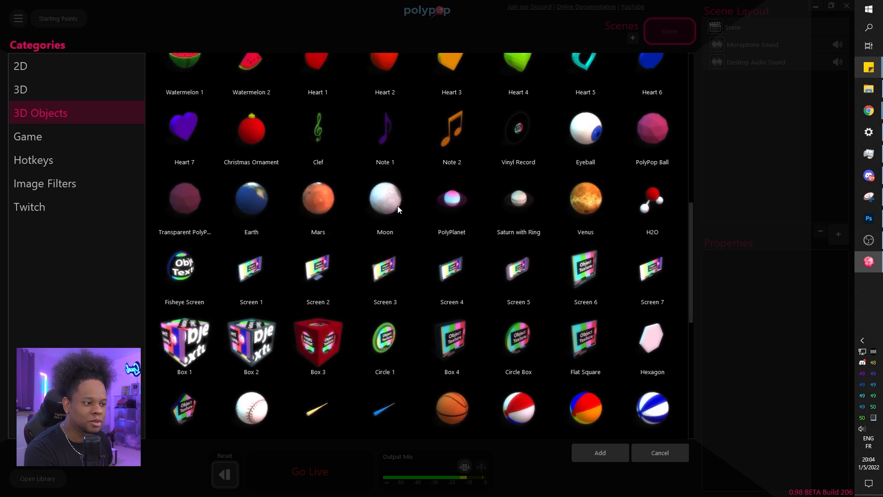
pyautogui.scroll(3, 397, 205)
pyautogui.scroll(-3, 403, 205)
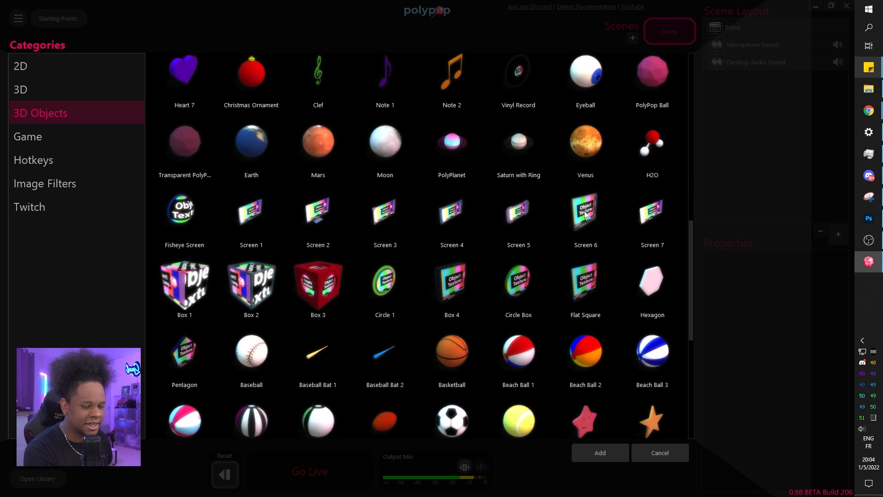
pyautogui.scroll(-1, 458, 225)
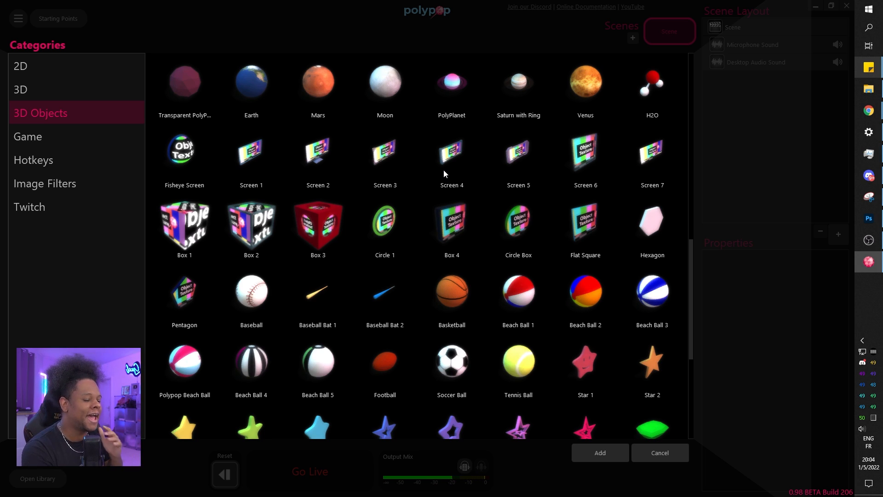
pyautogui.scroll(-5, 443, 170)
pyautogui.click(55, 141)
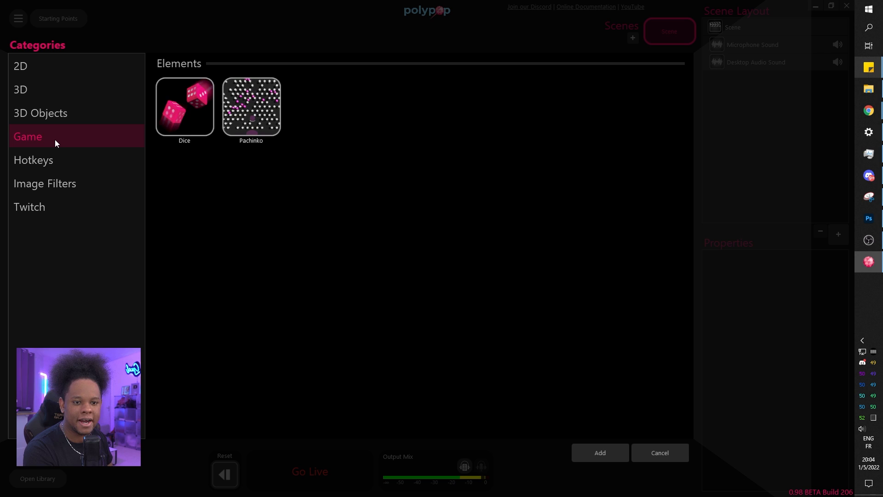
pyautogui.click(58, 165)
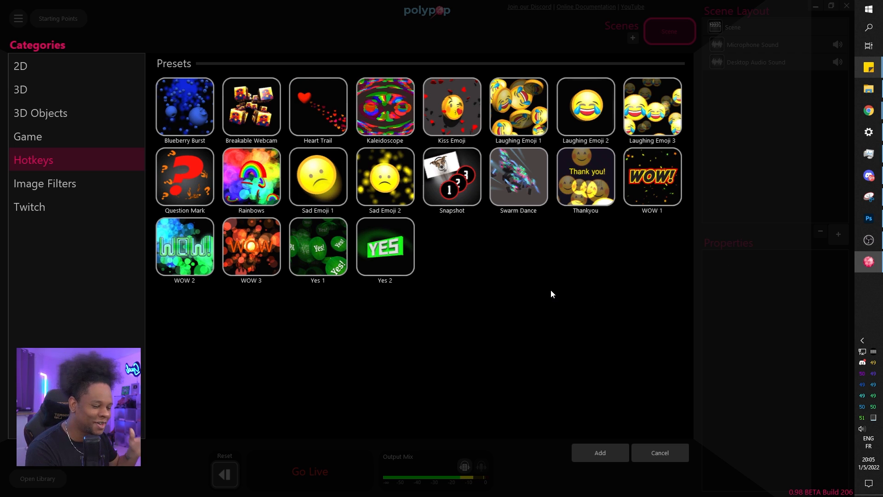
pyautogui.click(68, 189)
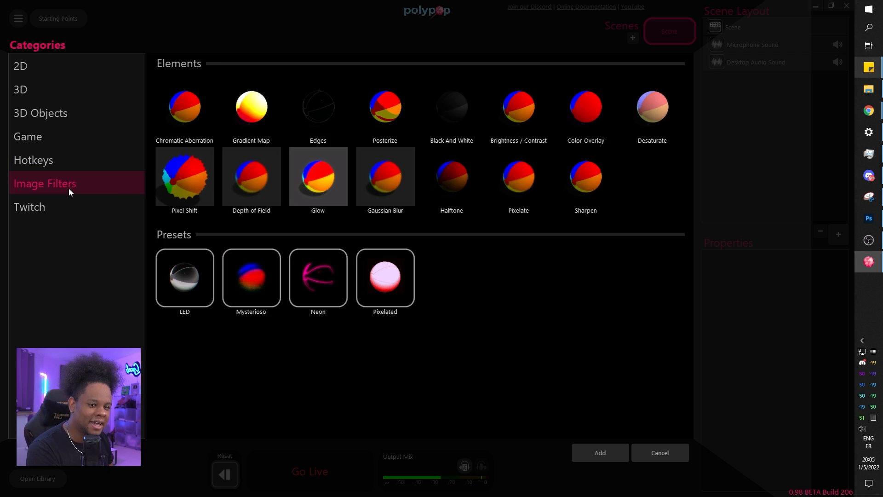
pyautogui.click(34, 207)
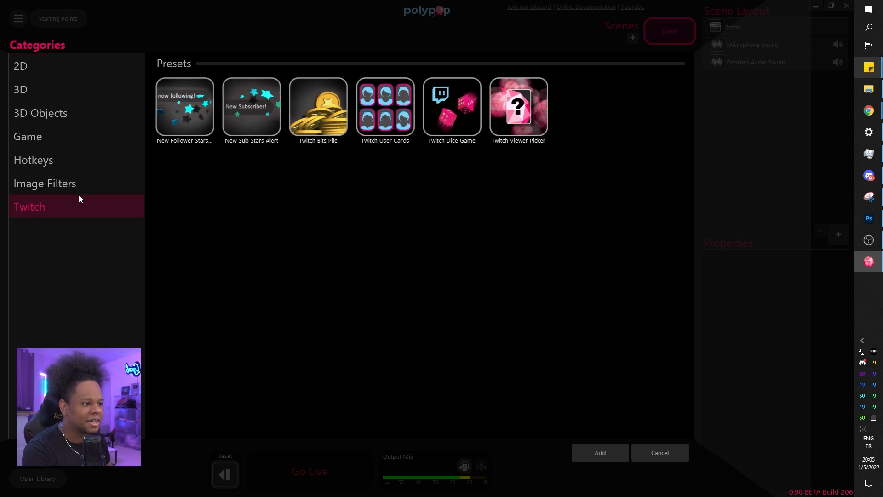
# Add the 2D Screen Capture preset to the scene and set its capture source to Screen: 2.
pyautogui.click(49, 112)
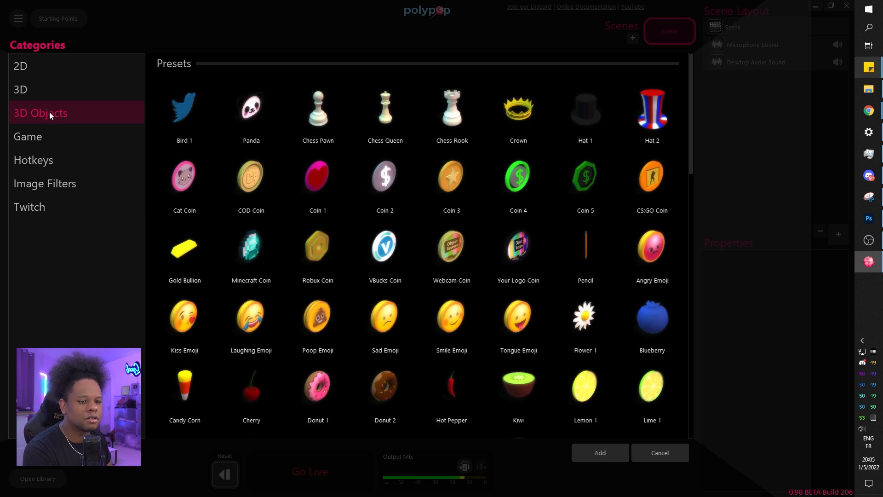
pyautogui.click(51, 71)
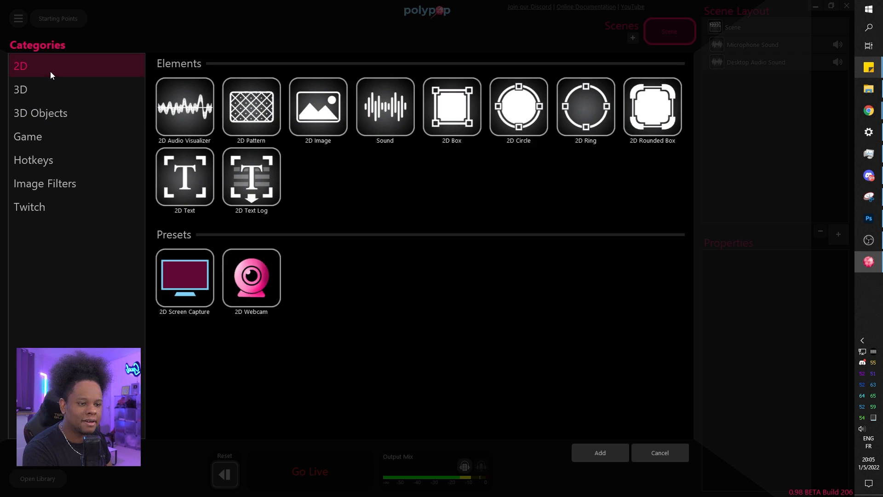
pyautogui.click(195, 278)
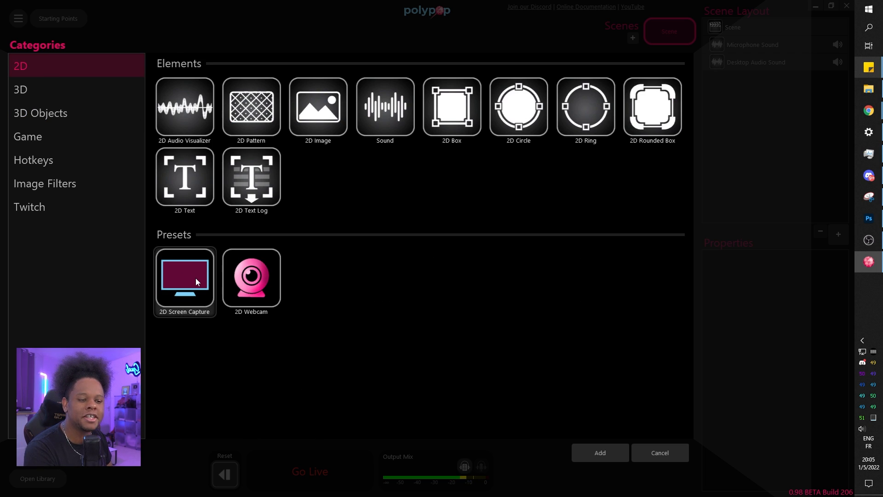
pyautogui.click(606, 455)
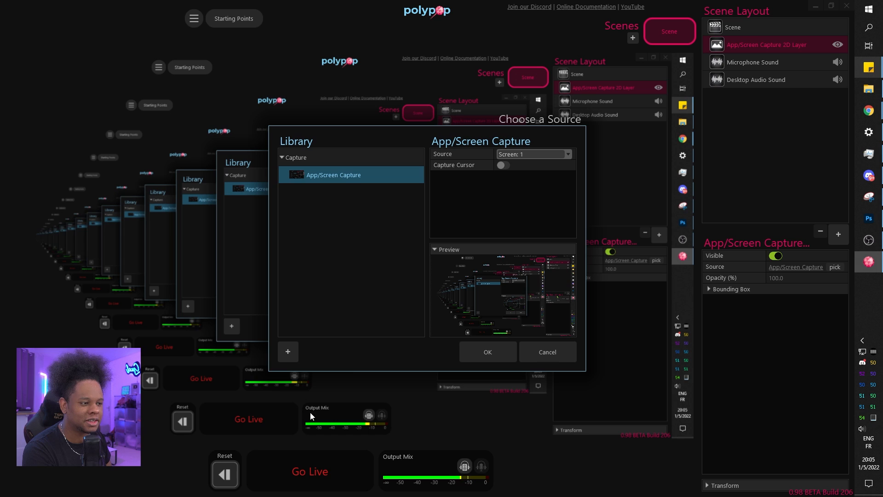
pyautogui.click(568, 155)
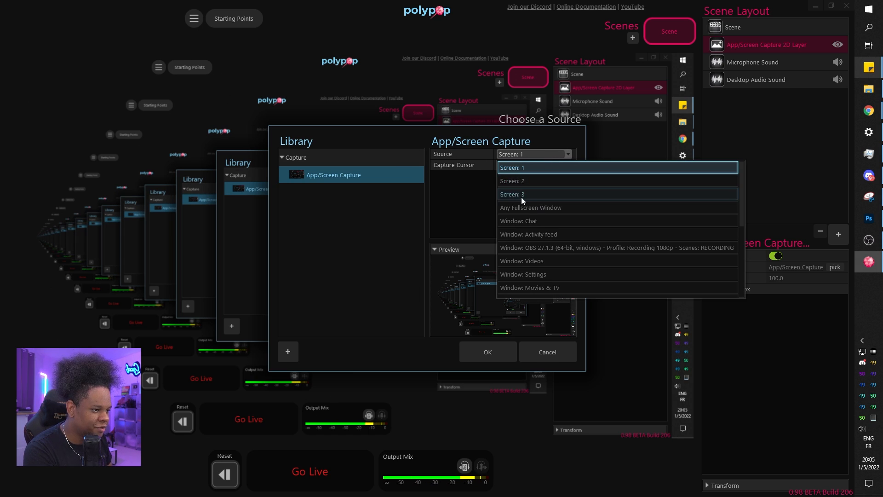
pyautogui.click(520, 181)
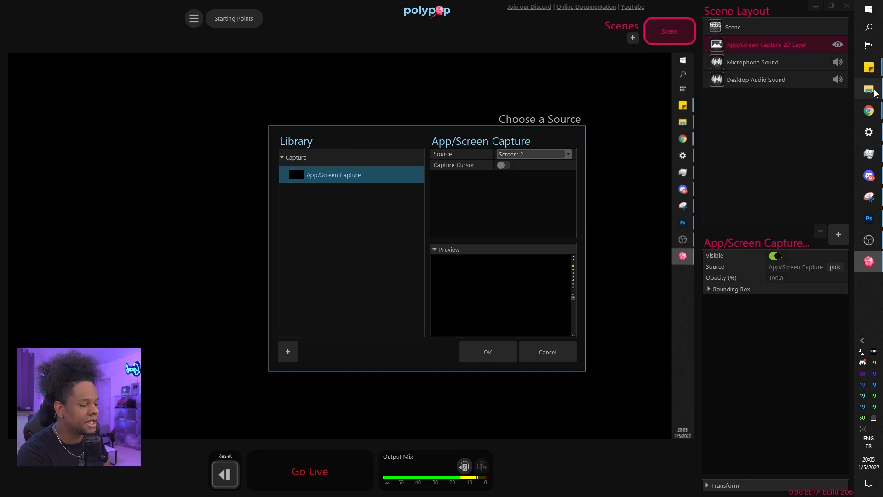
# Switch to File Explorer, play a video from the Apex Legends folder at reduced volume, and accept the screen capture source.
pyautogui.click(876, 94)
pyautogui.scroll(-10, 632, 392)
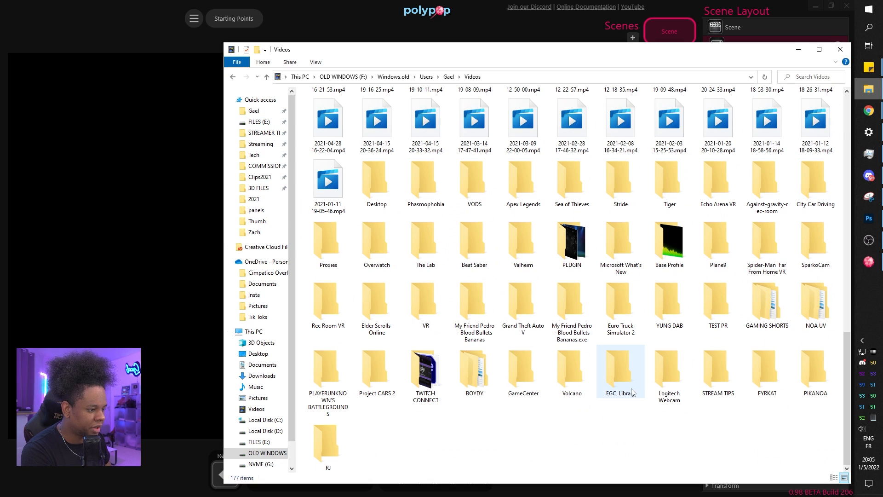
pyautogui.doubleClick(523, 184)
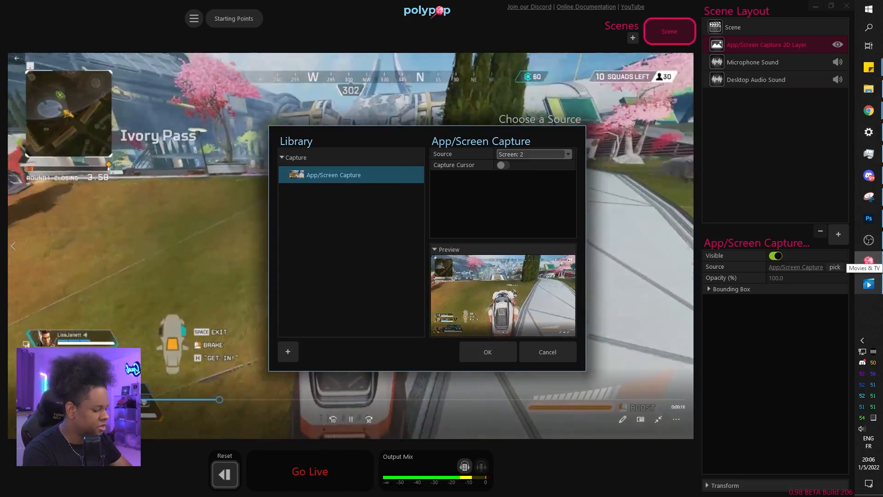
pyautogui.press('XF86AudioLowerVolume')
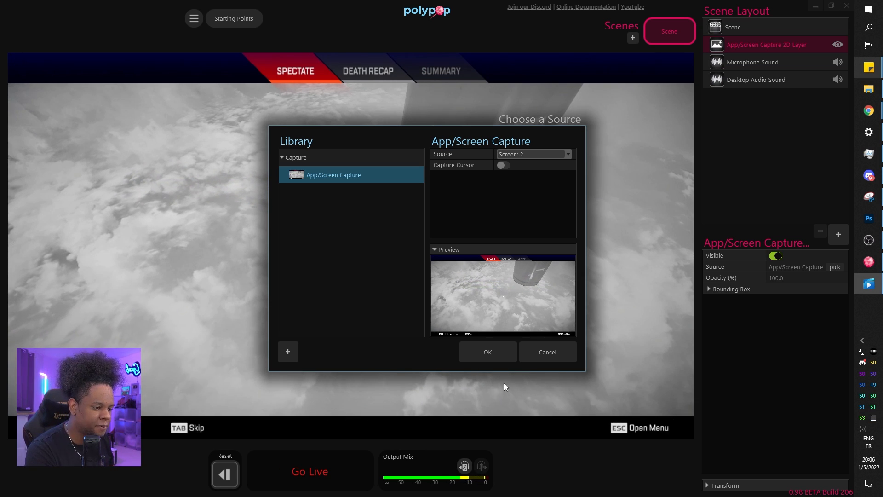
pyautogui.click(503, 356)
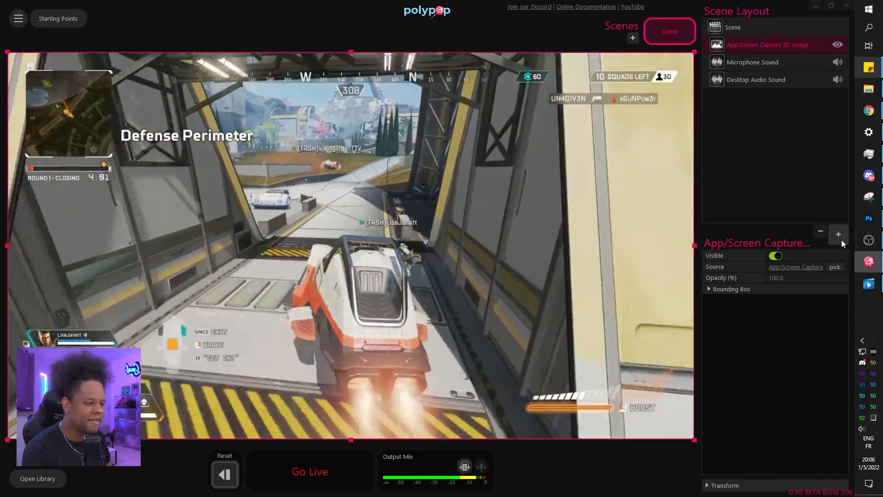
# Add the Screen 2 preset from the 3D Objects category to the scene.
pyautogui.click(840, 239)
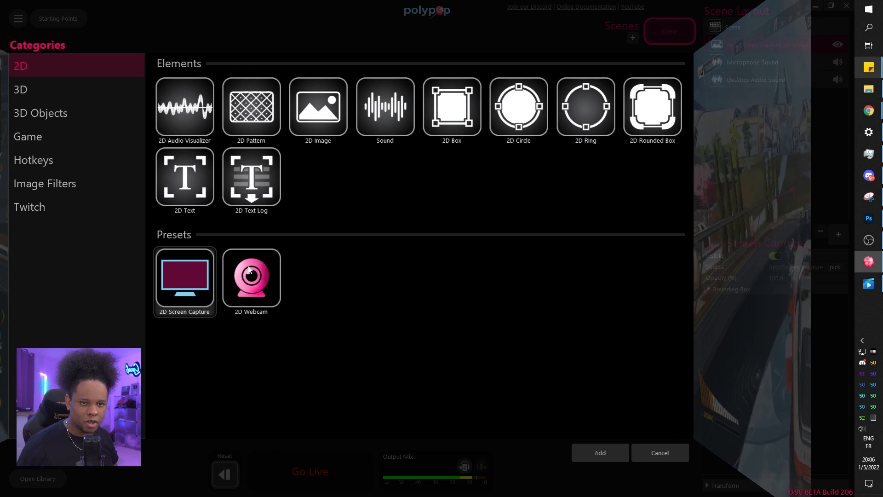
pyautogui.click(60, 115)
pyautogui.scroll(-1, 330, 258)
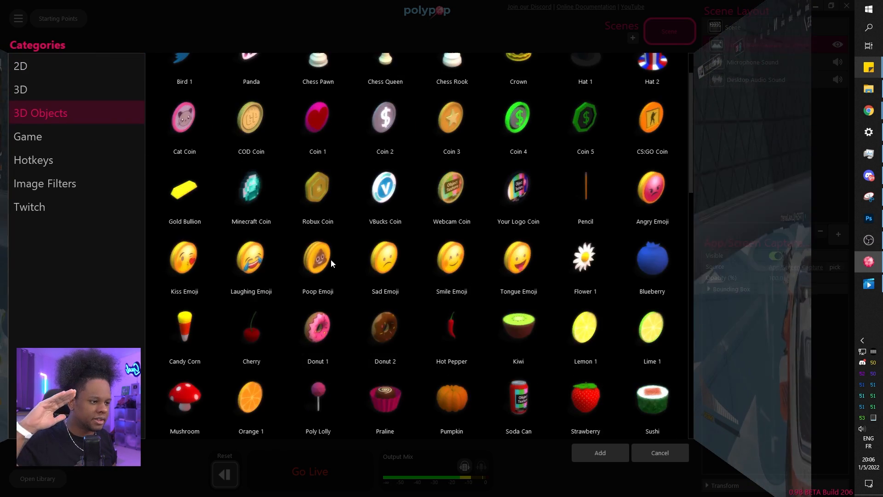
pyautogui.scroll(-1, 331, 258)
pyautogui.scroll(-1, 330, 258)
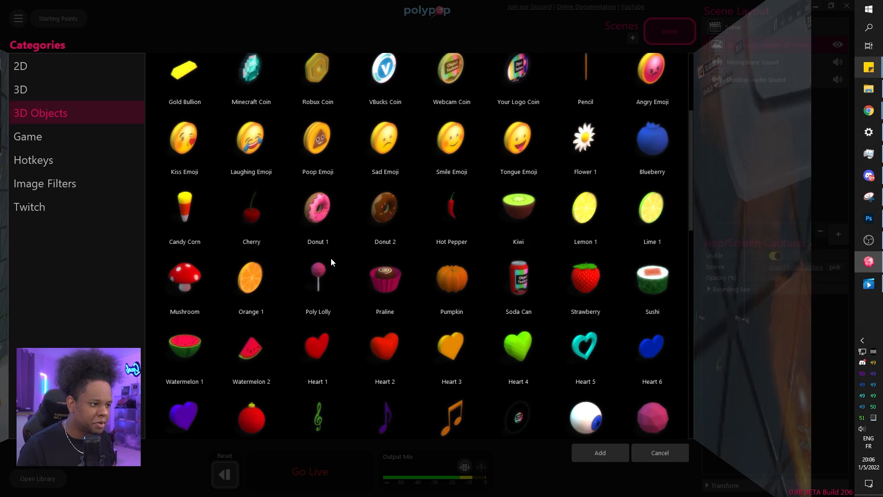
pyautogui.scroll(2, 523, 198)
pyautogui.scroll(-6, 522, 200)
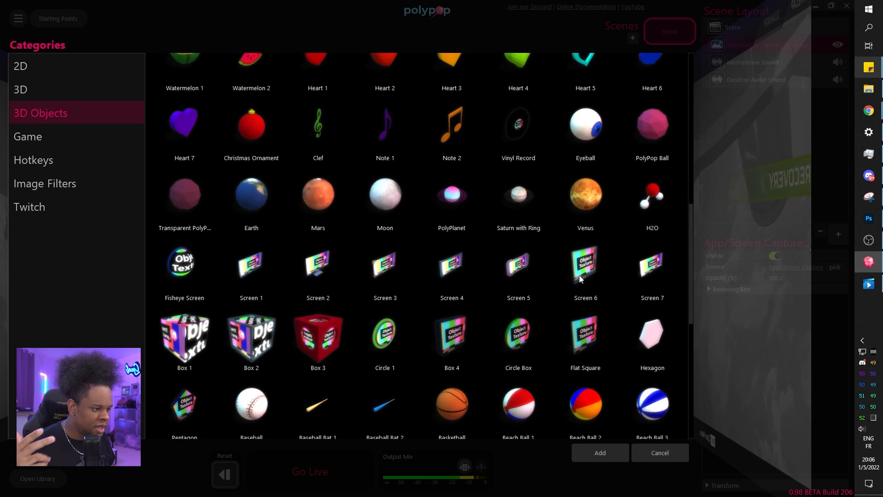
pyautogui.click(320, 271)
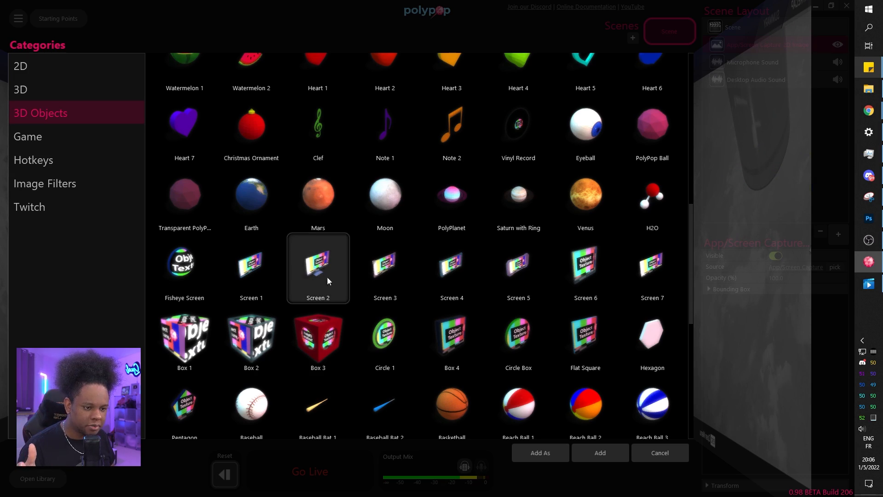
pyautogui.click(599, 452)
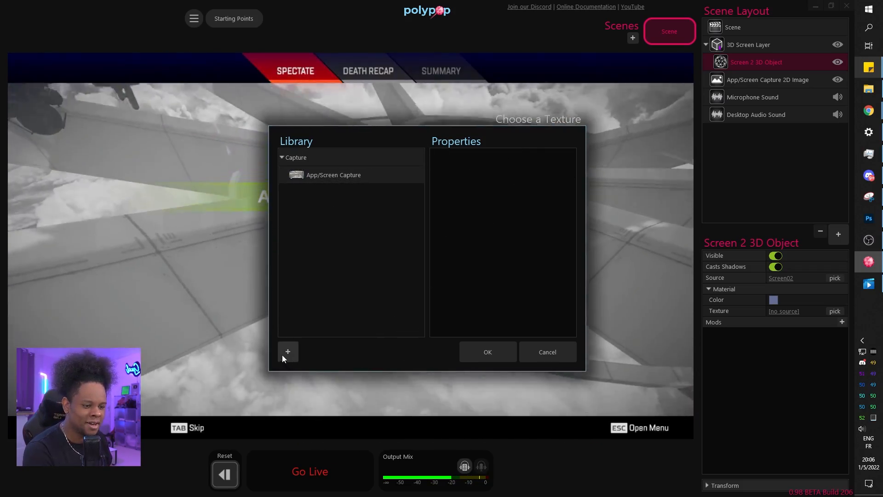
# Add a Webcam capture from the Pengo 4K Grabber device and apply it as the Screen 2 object's texture.
pyautogui.click(289, 352)
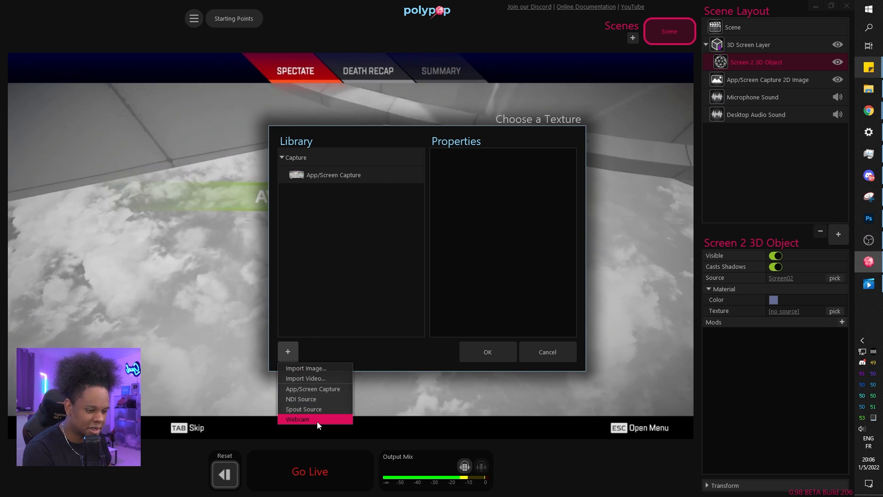
pyautogui.click(317, 420)
pyautogui.click(568, 165)
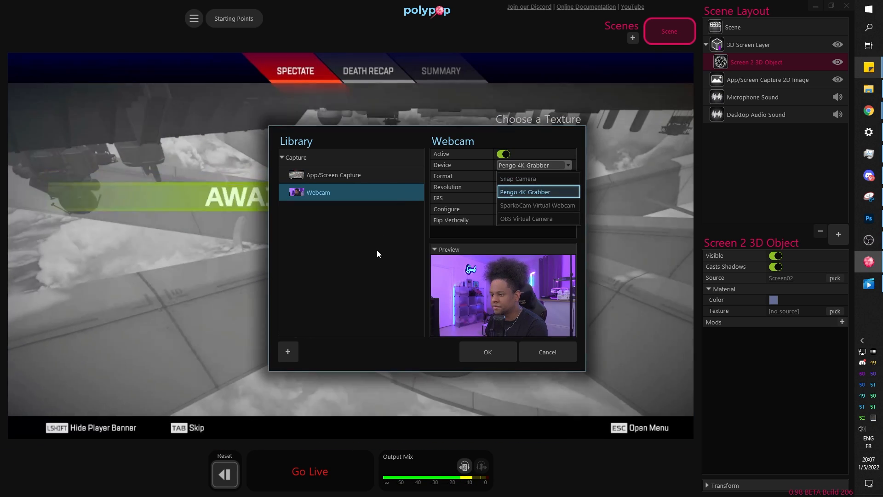
pyautogui.click(377, 250)
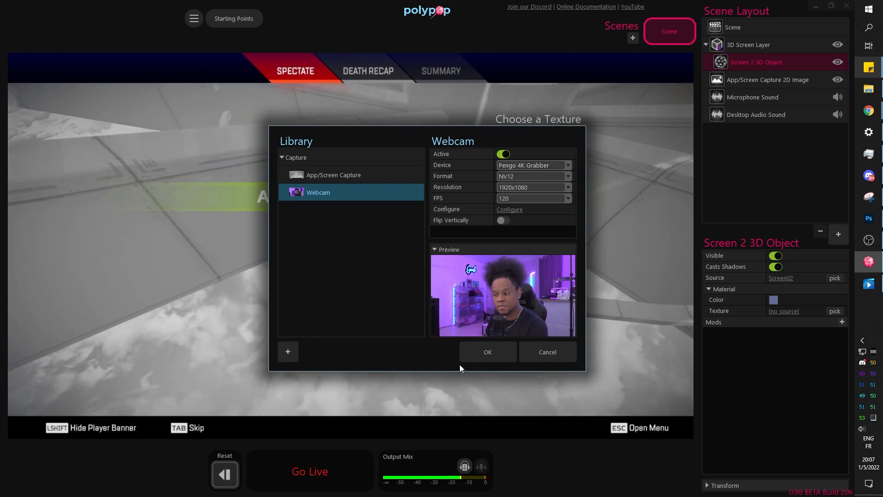
pyautogui.click(476, 353)
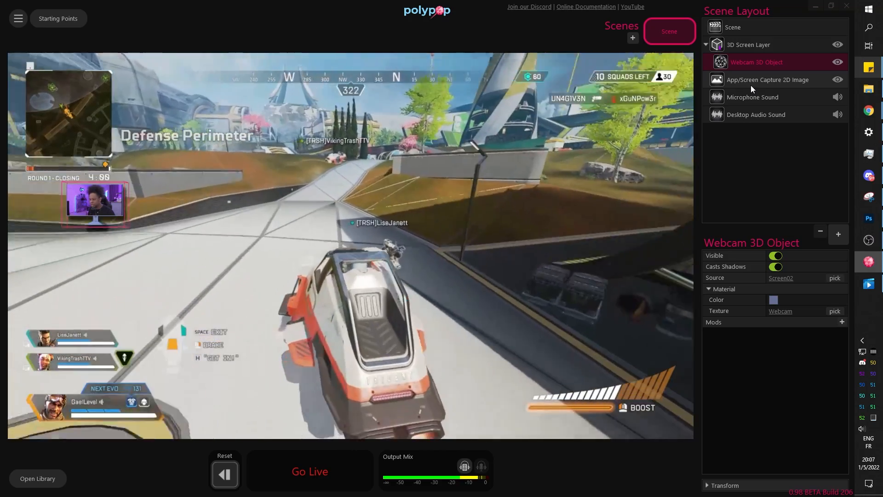
# Toggle the App/Screen Capture 2D Image's visibility off and on, from the scene layout and from its properties.
pyautogui.click(751, 85)
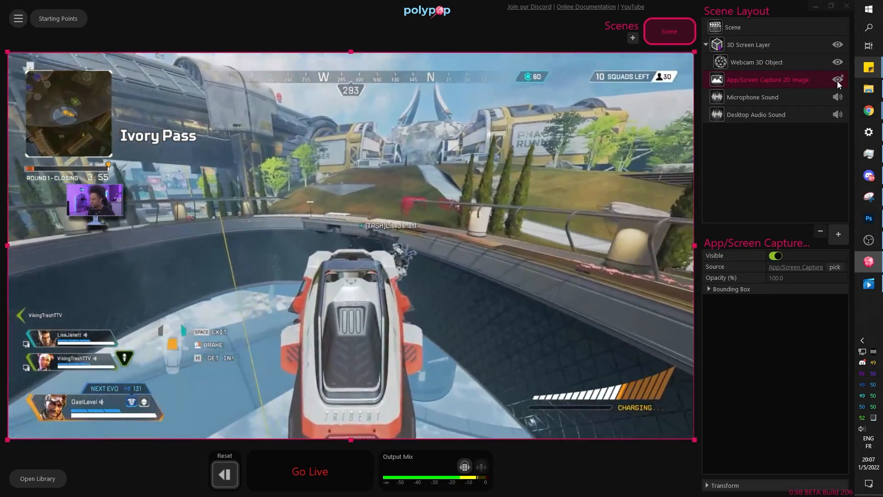
pyautogui.click(838, 80)
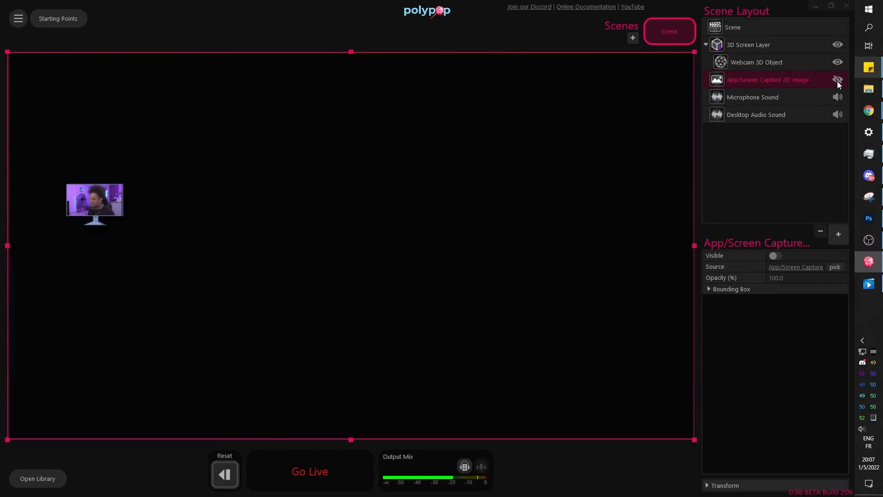
pyautogui.click(837, 81)
pyautogui.click(837, 81)
pyautogui.click(837, 81)
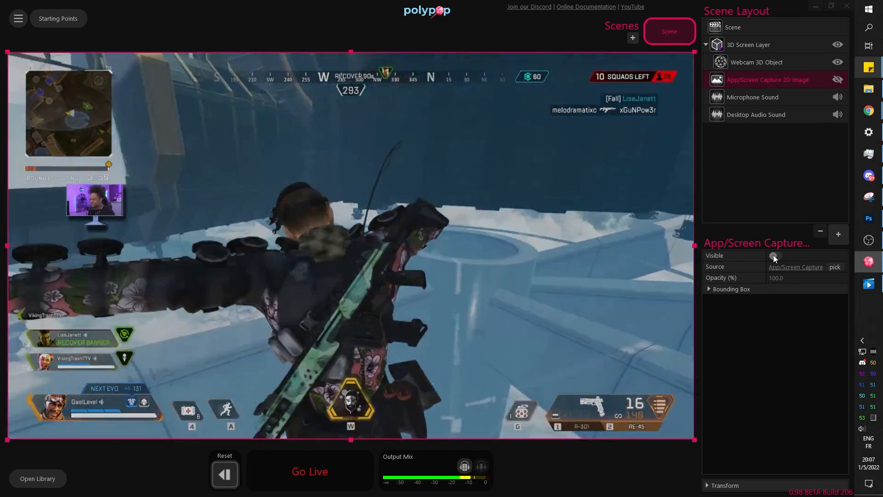
pyautogui.click(775, 255)
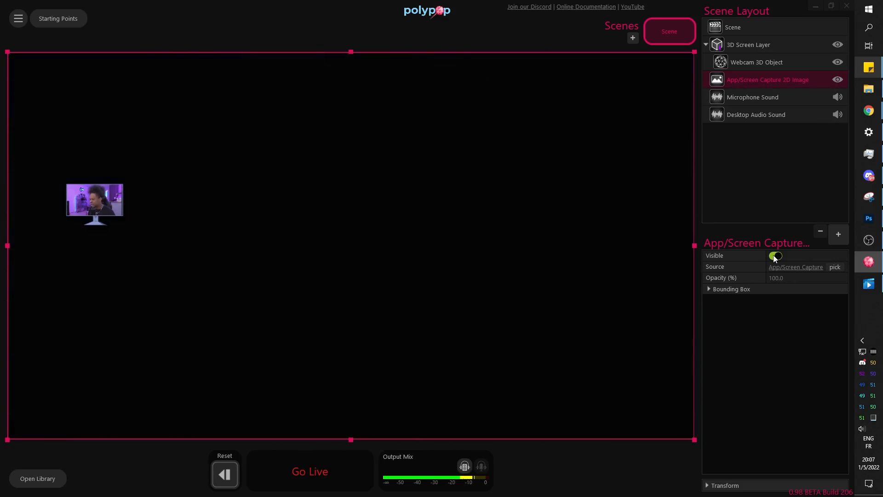
pyautogui.click(775, 255)
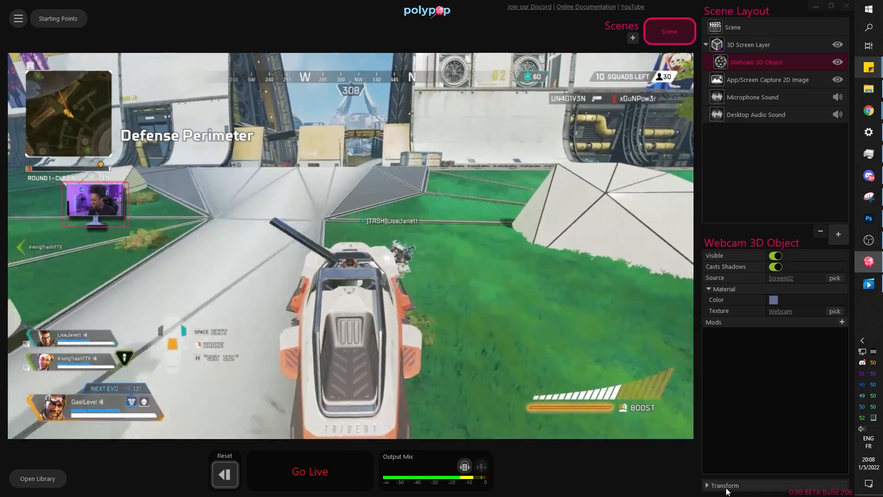
# Transform the Webcam 3D Object to scale 4.7, rotation y -50 and z -2, and position about x -3.02, y -0.39.
pyautogui.click(728, 487)
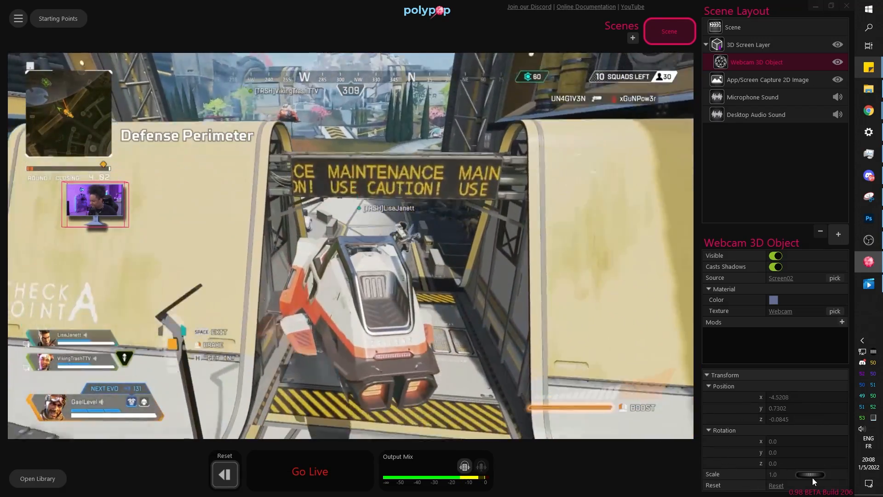
pyautogui.moveTo(813, 478); pyautogui.dragTo(780, 453)
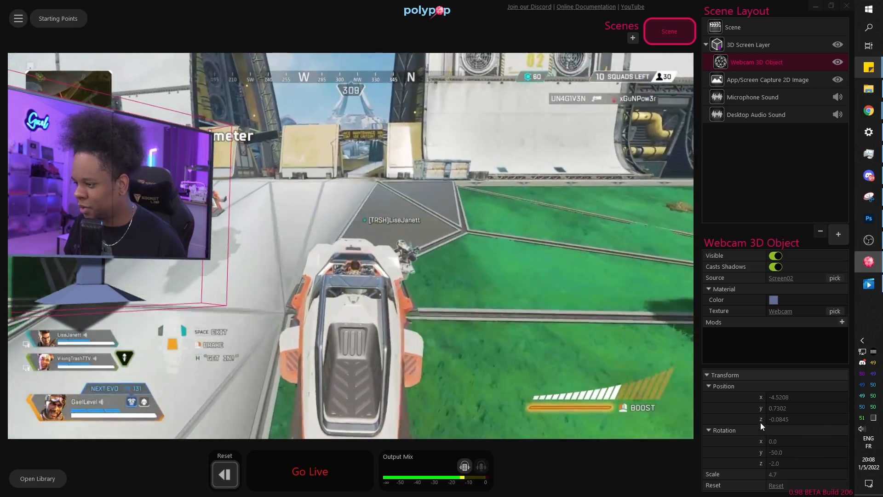
pyautogui.click(776, 399)
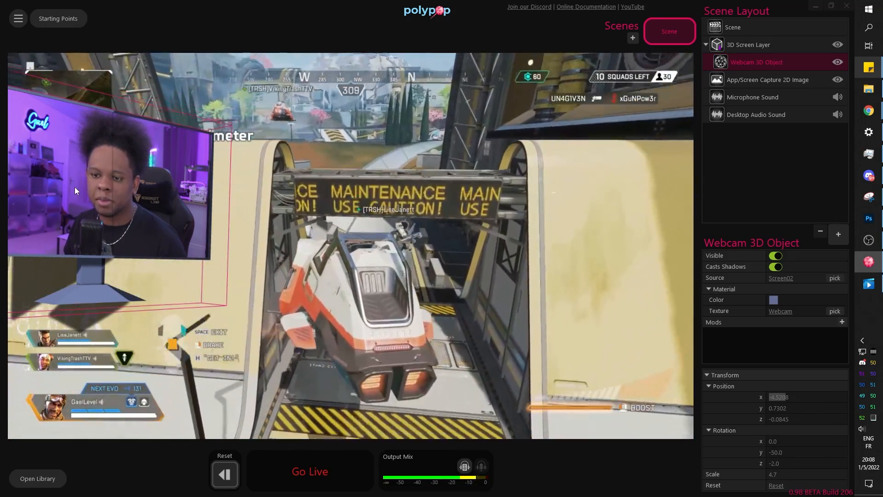
pyautogui.moveTo(75, 187); pyautogui.dragTo(163, 252)
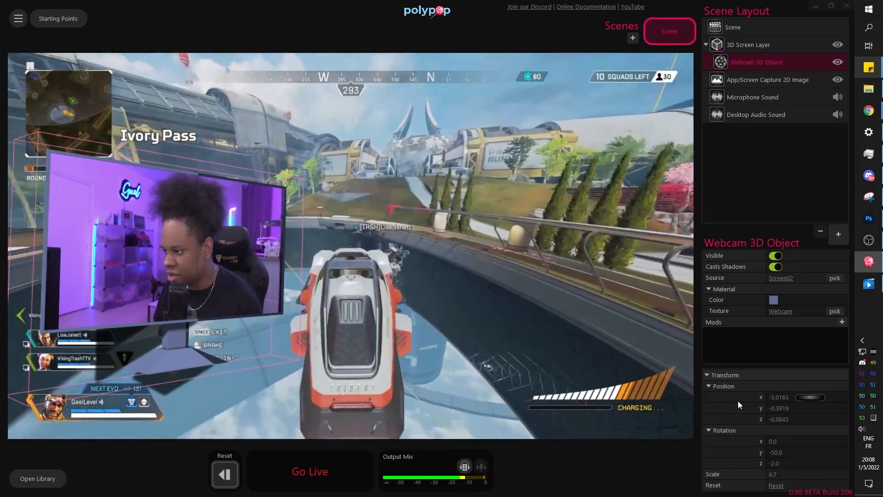
pyautogui.click(713, 386)
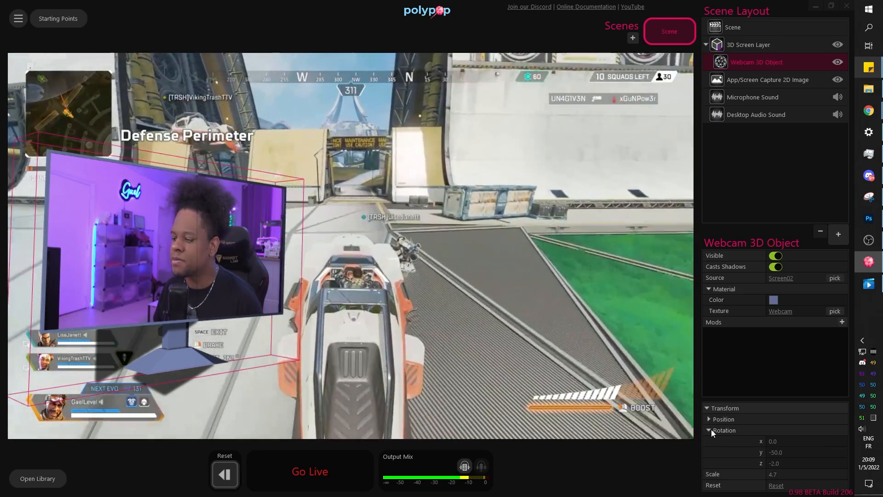
pyautogui.click(711, 430)
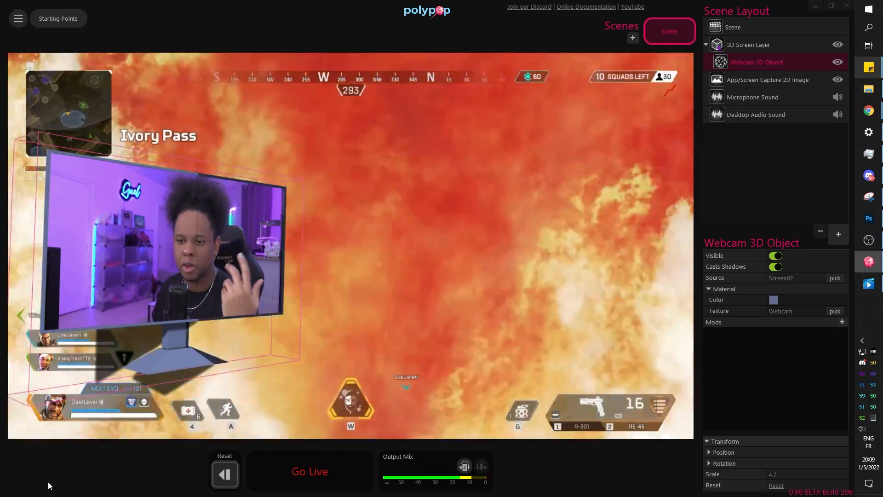
# Examine the library's addable sources and the file formats supported for importing 3D models.
pyautogui.click(48, 482)
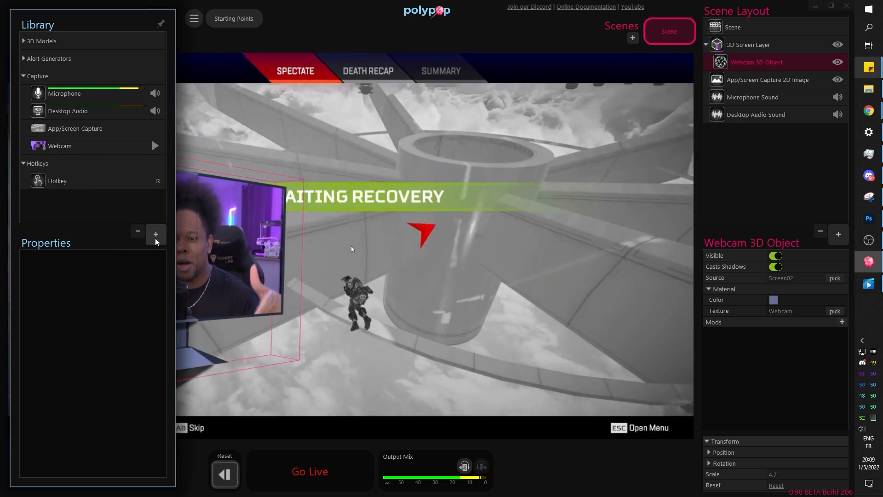
pyautogui.click(155, 234)
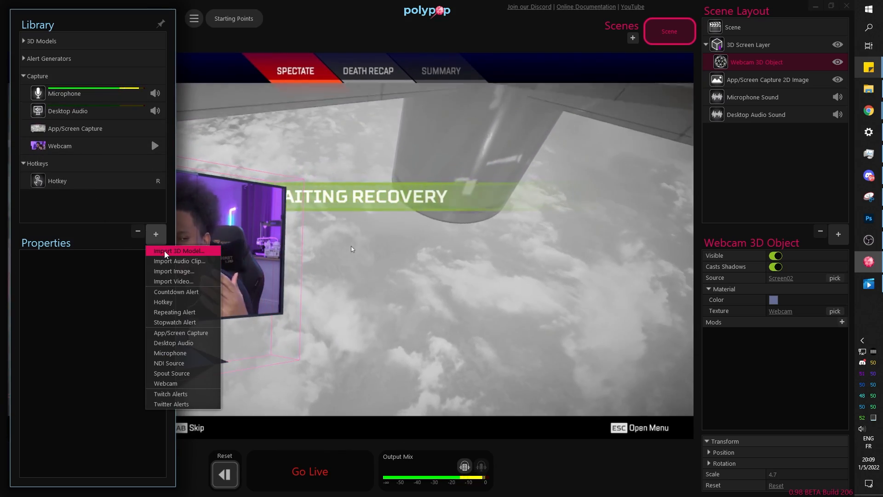
pyautogui.click(167, 254)
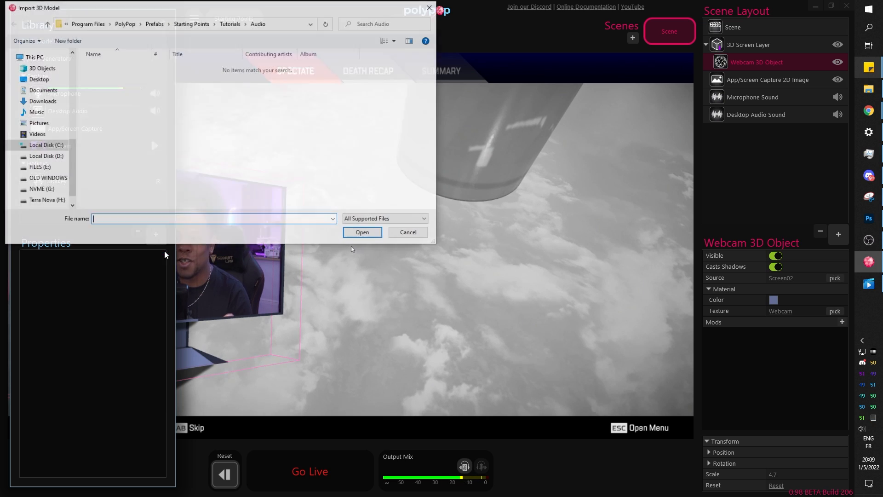
pyautogui.click(419, 221)
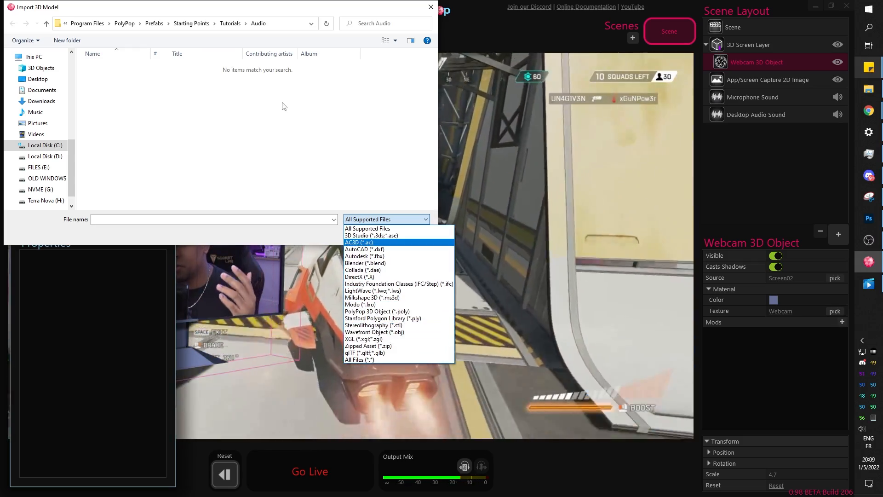
pyautogui.click(407, 237)
# Add a second hotkey assigned to R and link its on Press alert to set the Webcam 3D Object's Visible property to off.
pyautogui.click(155, 234)
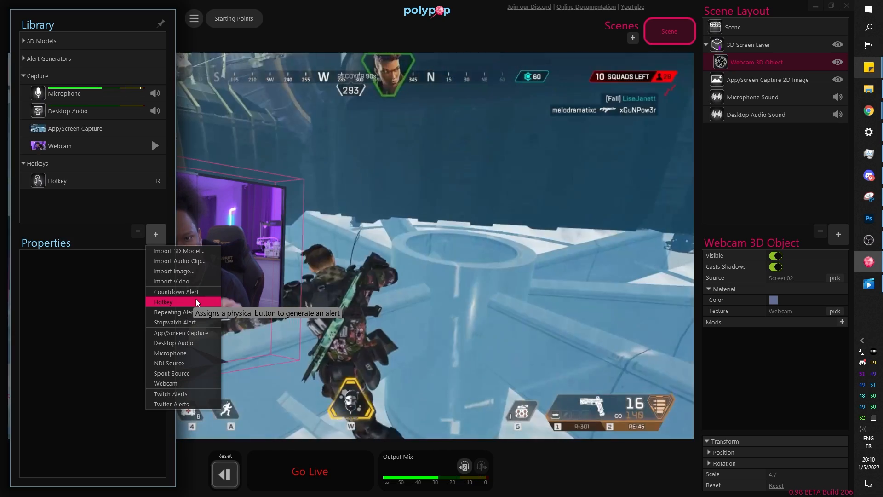
pyautogui.click(197, 302)
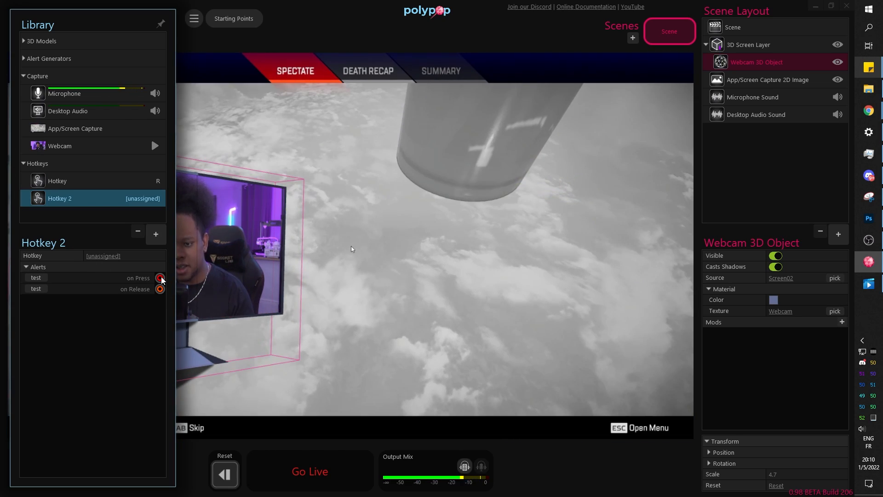
pyautogui.moveTo(160, 277); pyautogui.dragTo(709, 257)
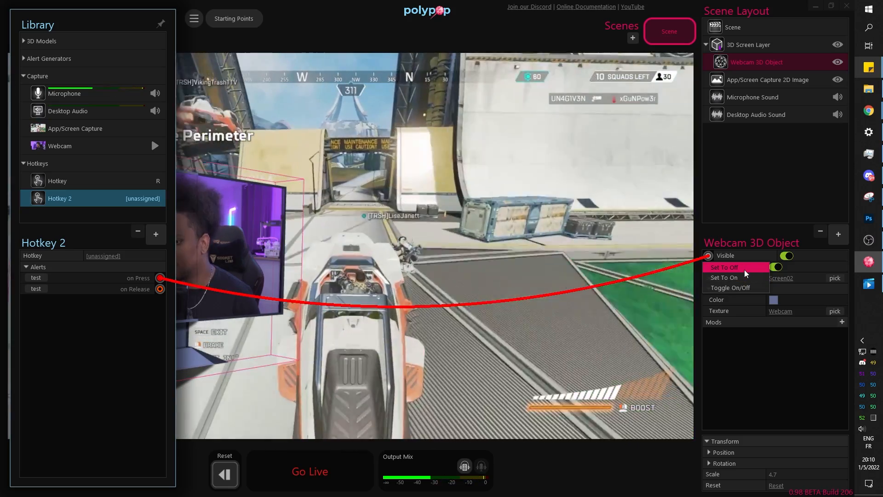
pyautogui.click(745, 270)
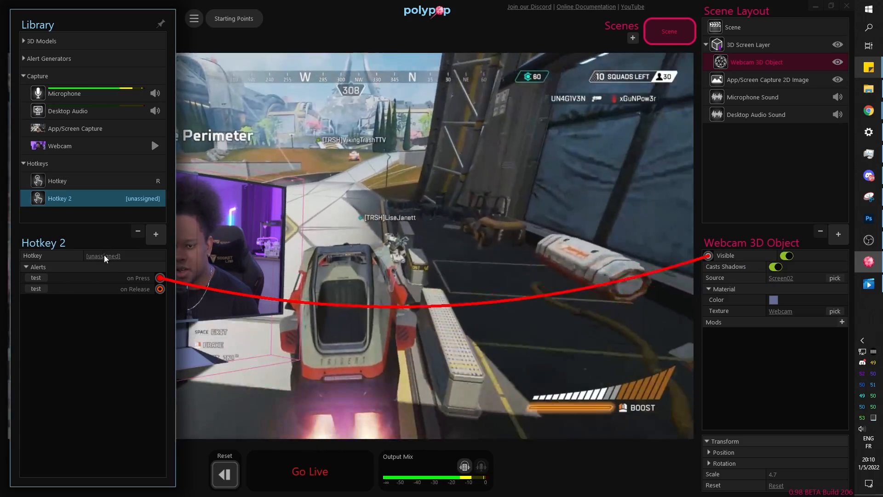
pyautogui.click(105, 256)
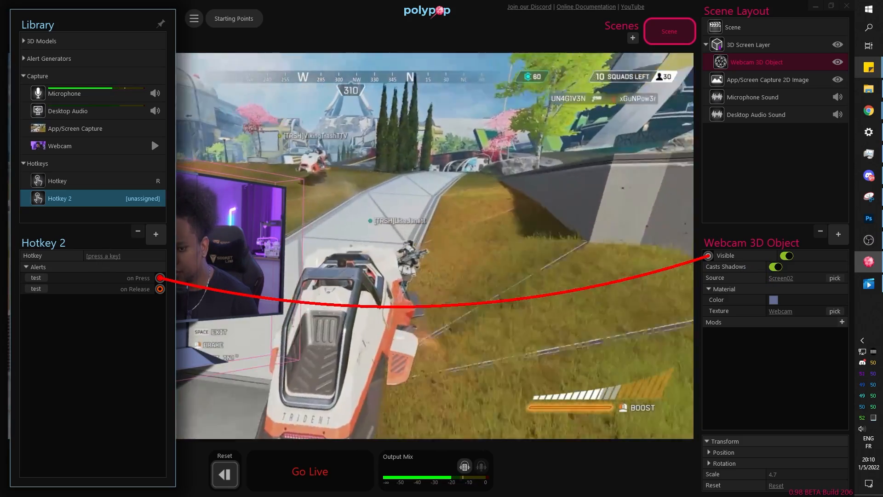
pyautogui.press('r')
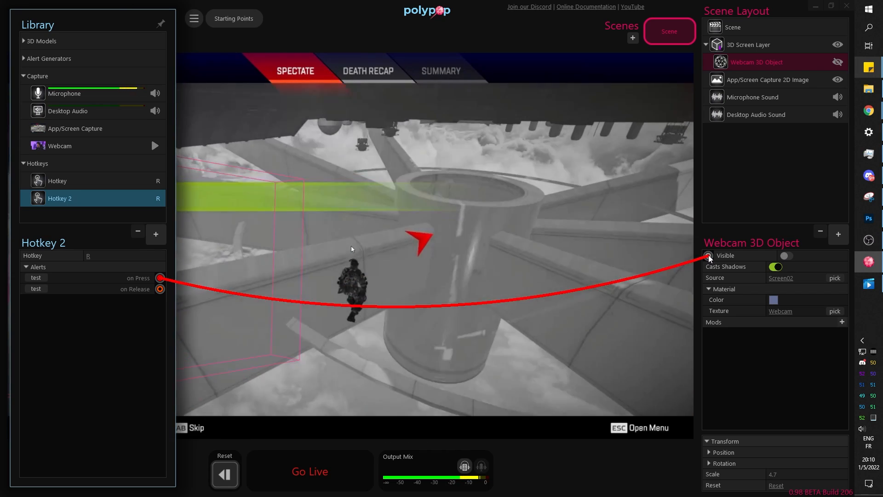
# Change the hotkey link's action on the webcam's Visible property to Toggle On/Off and test it with R.
pyautogui.moveTo(710, 259)
pyautogui.mouseDown()
pyautogui.moveTo(664, 256)
pyautogui.moveTo(709, 256)
pyautogui.mouseUp()
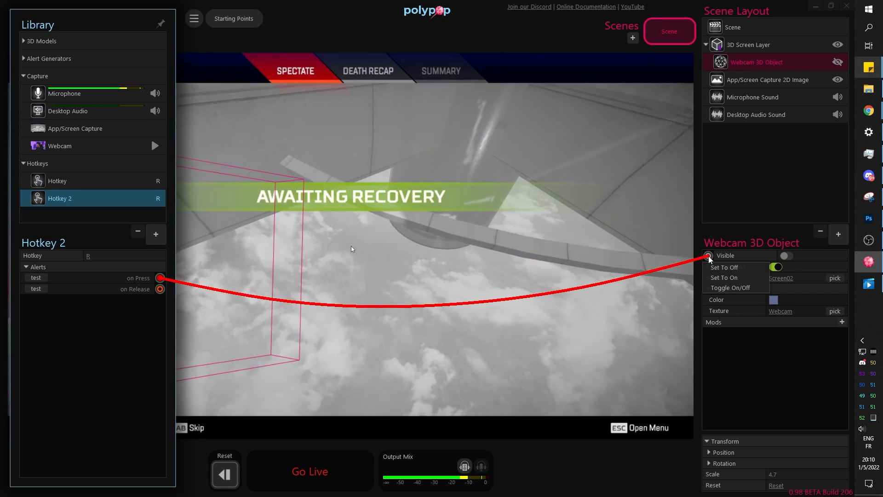
pyautogui.click(714, 288)
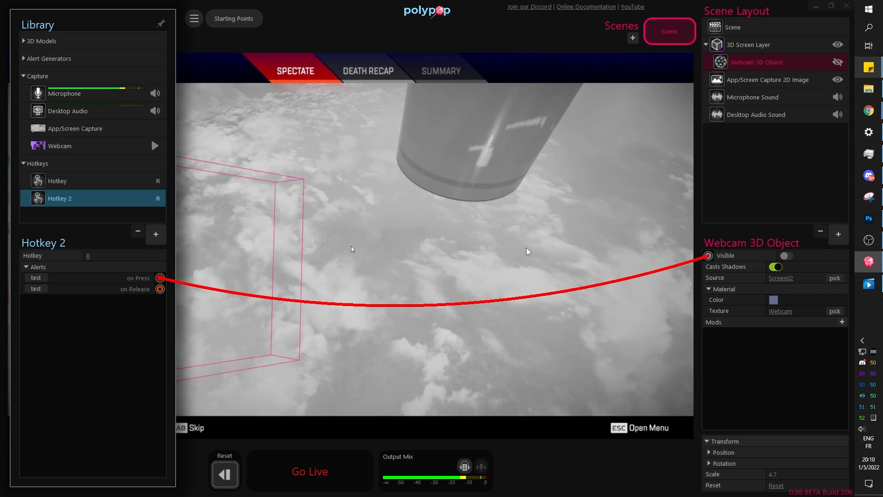
pyautogui.press('r')
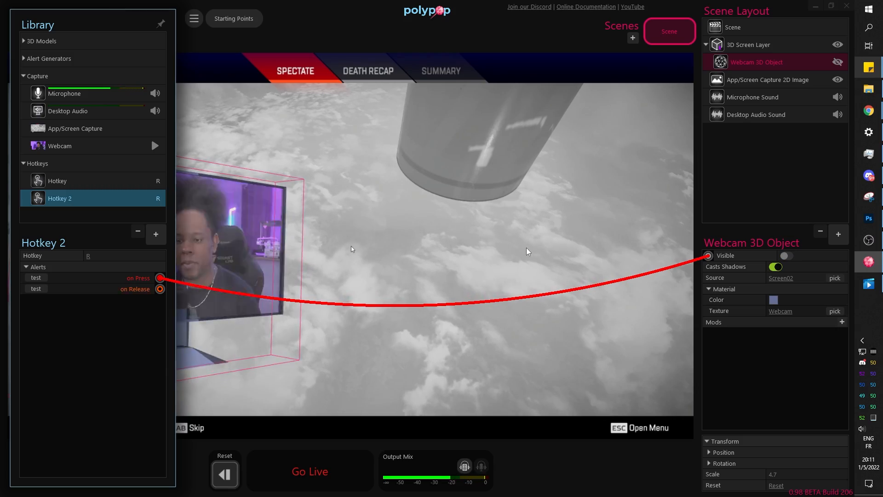
pyautogui.press('r')
pyautogui.press('r')
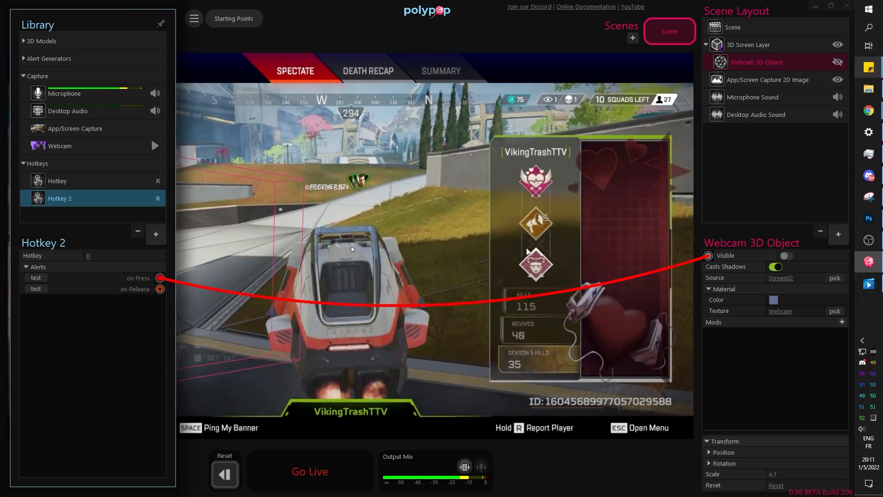
pyautogui.press('r')
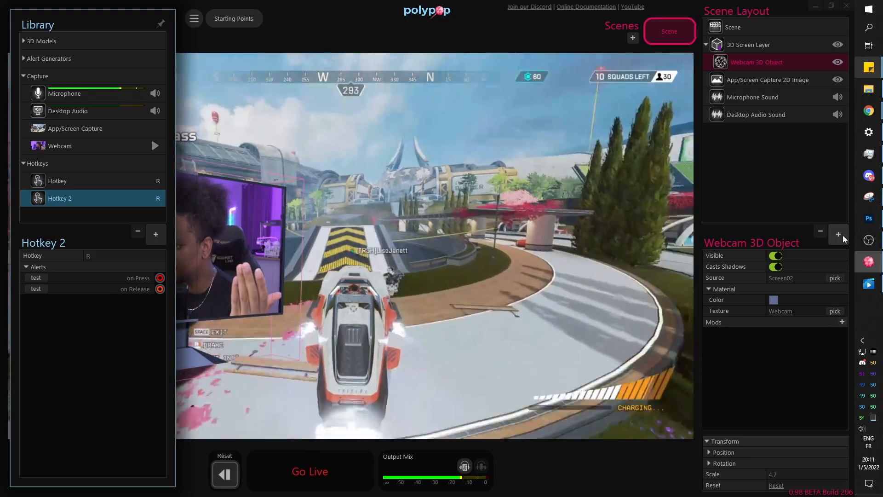
# Add the Coin 4 preset from the 3D Objects category to the scene and delete it again.
pyautogui.click(839, 234)
pyautogui.scroll(5, 303, 192)
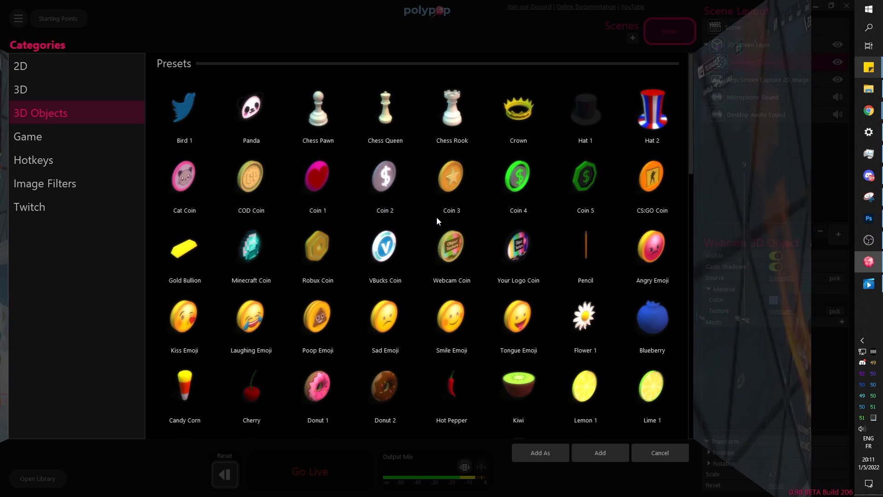
pyautogui.click(520, 176)
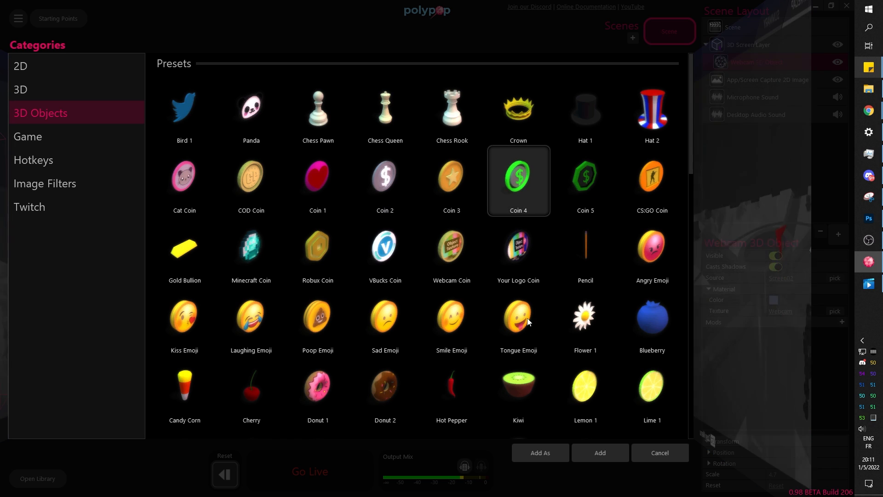
pyautogui.click(598, 454)
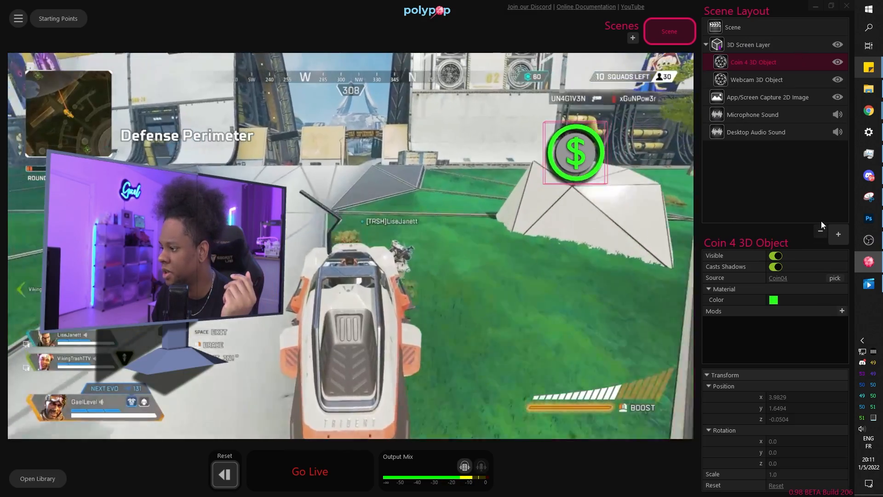
pyautogui.click(820, 231)
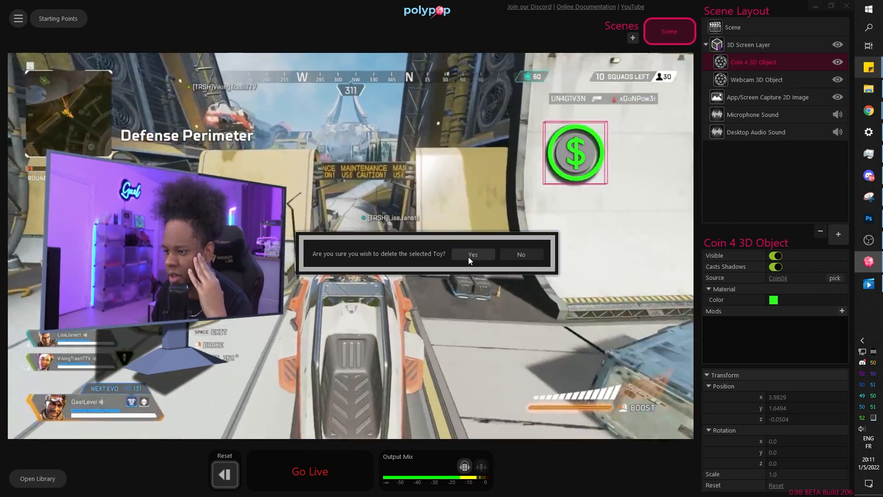
pyautogui.click(468, 256)
# Add the Coin 4 preset as a 3D Object Emitter and move it to about x 4.96, y -2.26 in the scene.
pyautogui.click(838, 235)
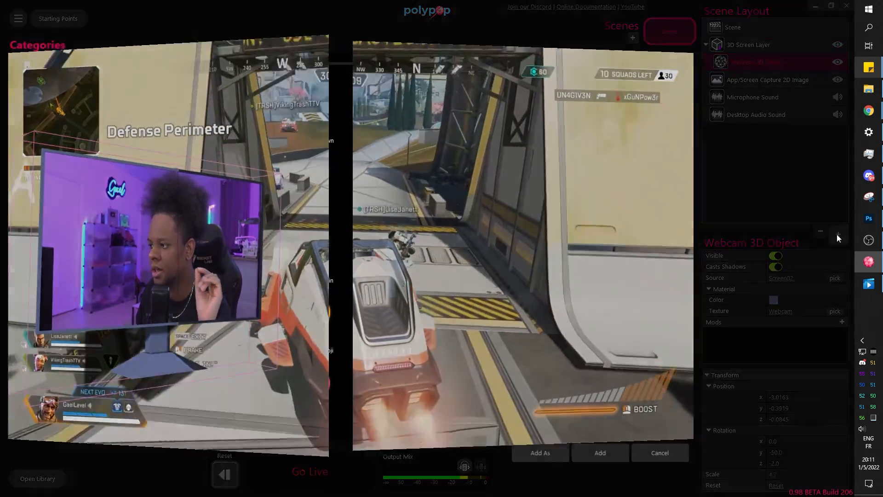
pyautogui.click(542, 452)
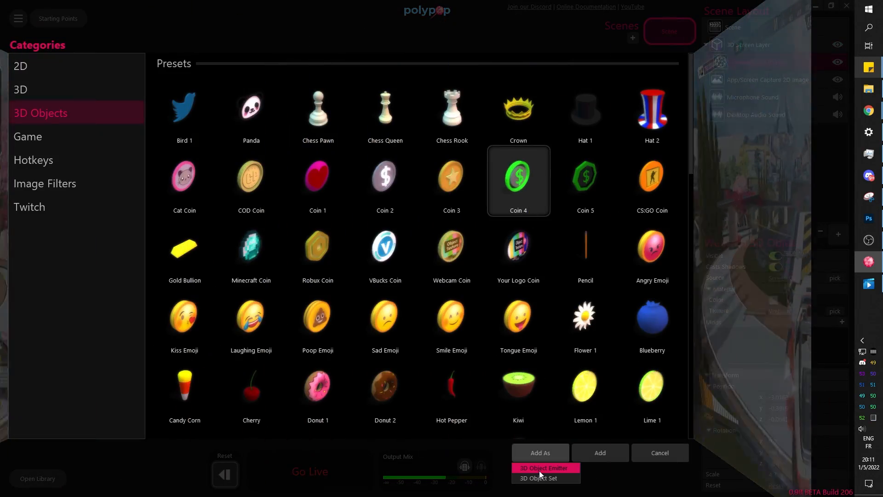
pyautogui.click(539, 468)
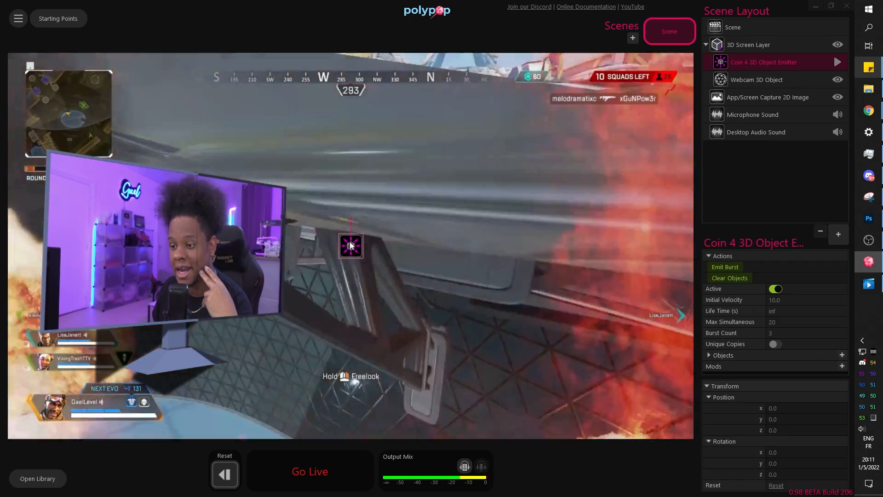
pyautogui.moveTo(361, 247); pyautogui.dragTo(633, 373)
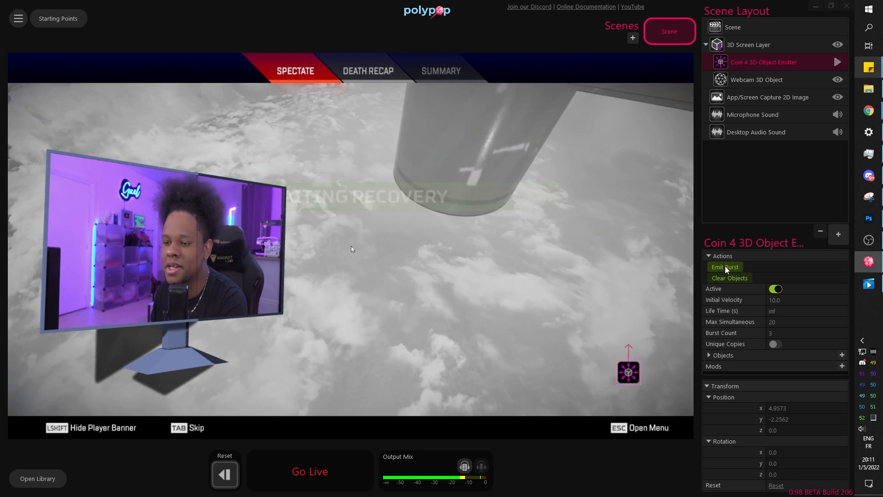
# Set the coin emitter's Burst Count to 10, test its bursts and clear the emitted coins.
pyautogui.click(725, 267)
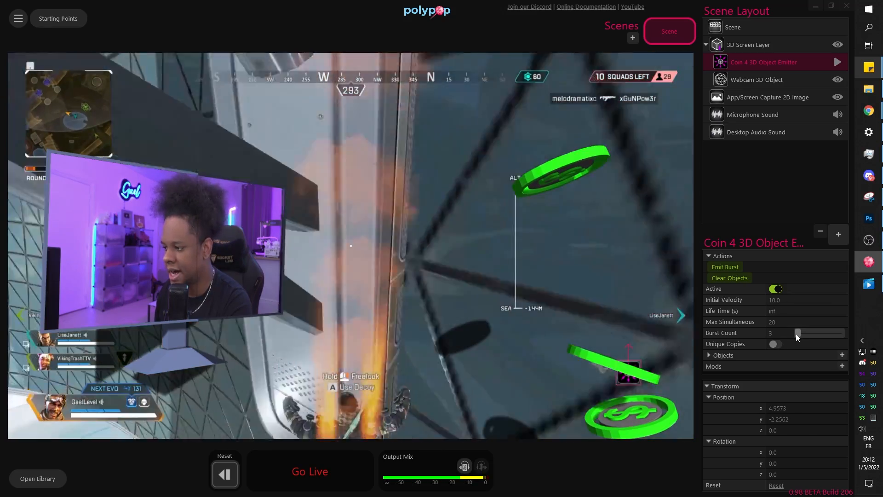
pyautogui.moveTo(795, 333); pyautogui.dragTo(800, 334)
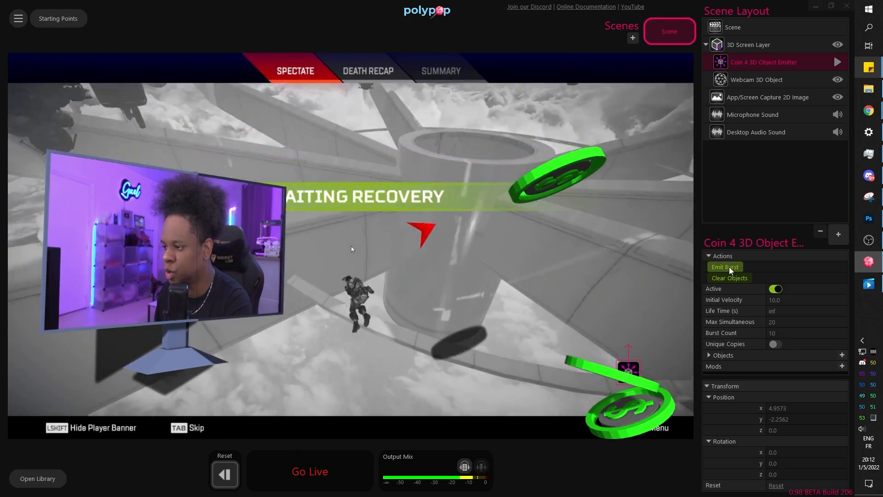
pyautogui.click(730, 267)
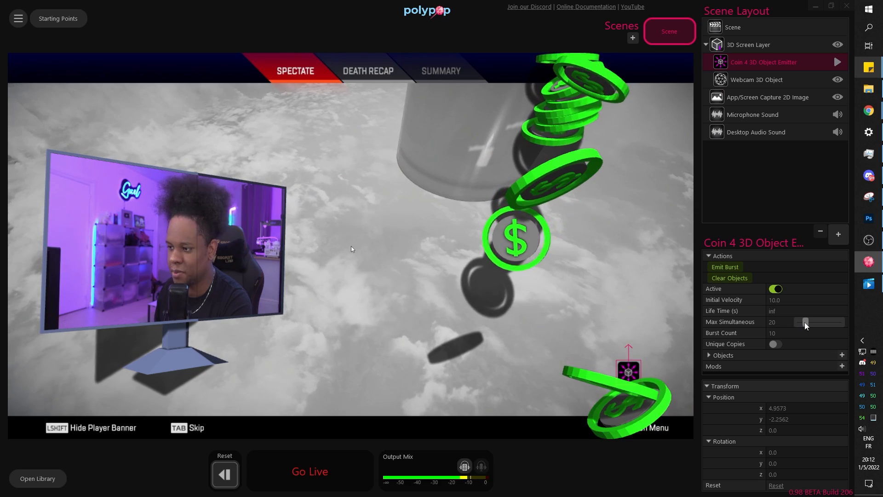
pyautogui.click(732, 278)
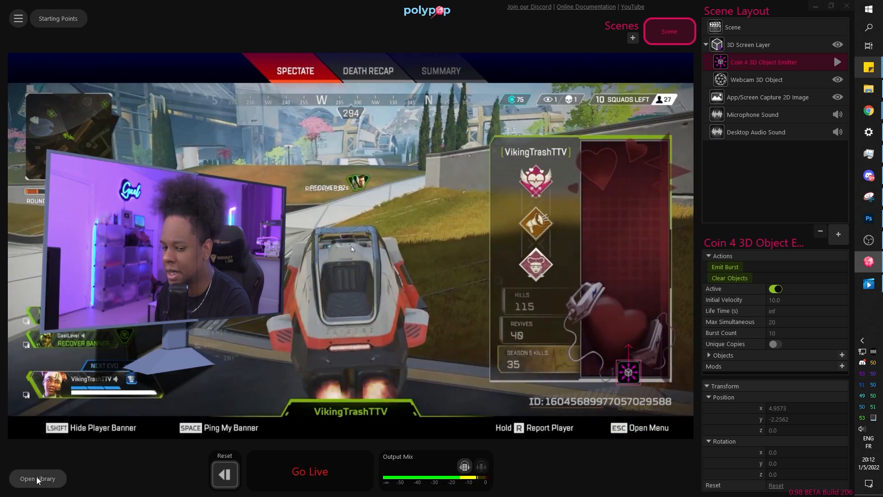
# Link Hotkey 2's on Press alert to the coin emitter's Emit Burst action and test it with R.
pyautogui.click(37, 476)
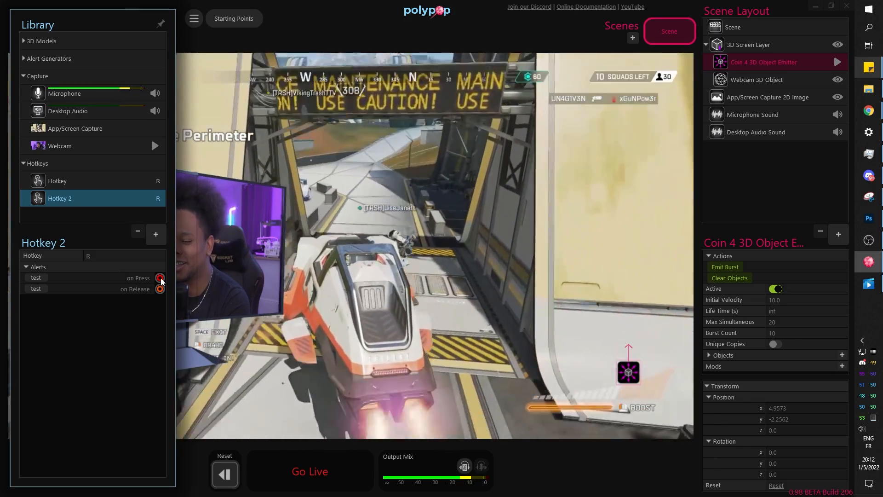
pyautogui.moveTo(161, 281); pyautogui.dragTo(709, 268)
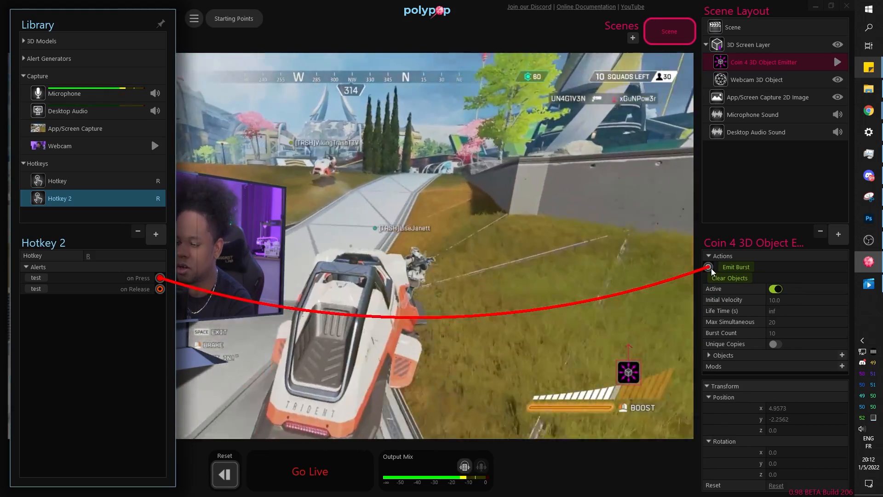
pyautogui.press('r')
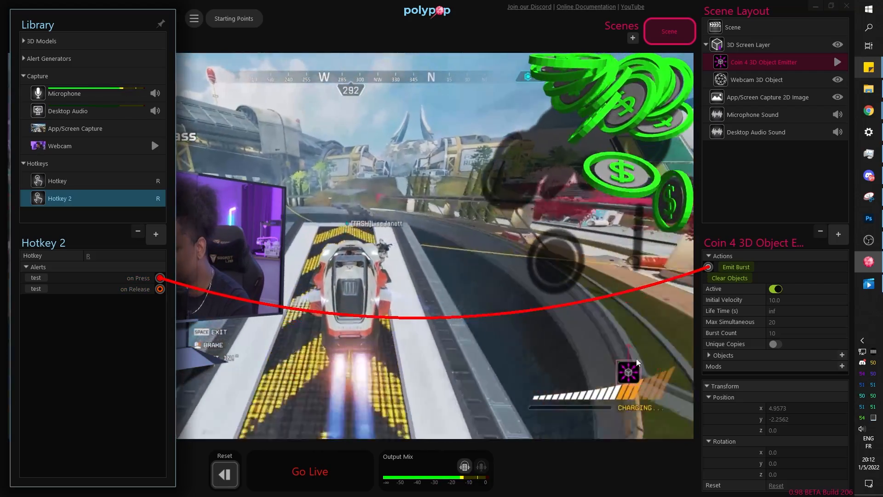
pyautogui.press('r')
pyautogui.click(482, 360)
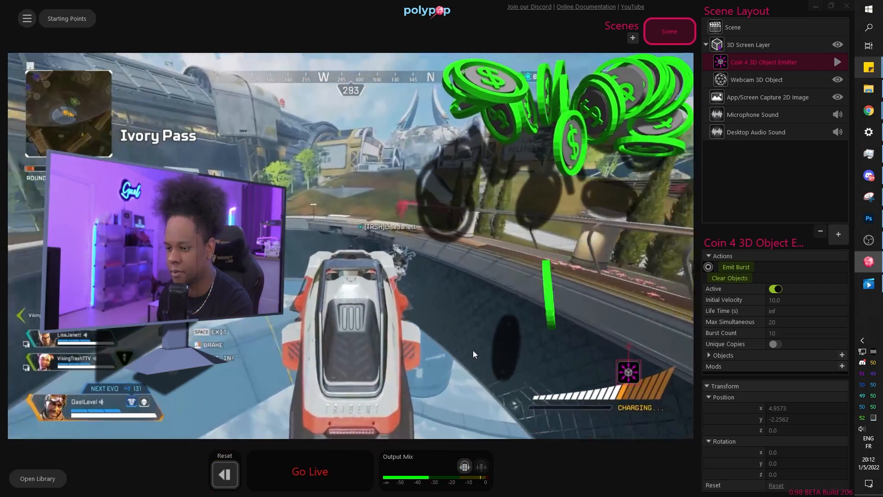
# Move the coin emitter to about x 0.34, y -1.27 and add a Twitch Alerts source to the library.
pyautogui.moveTo(621, 380); pyautogui.dragTo(361, 318)
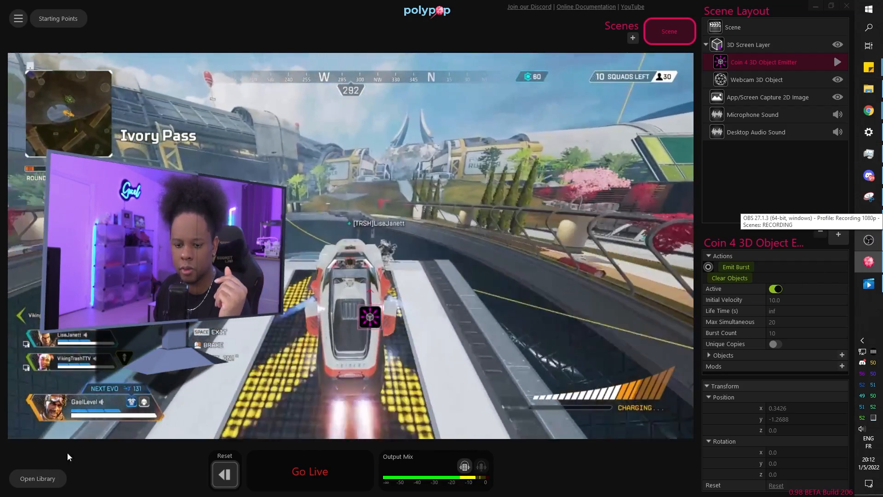
pyautogui.click(50, 479)
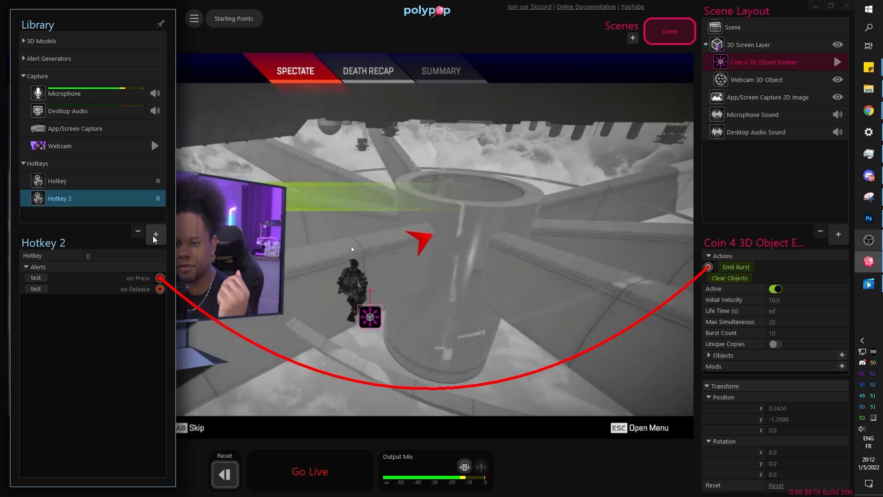
pyautogui.click(155, 235)
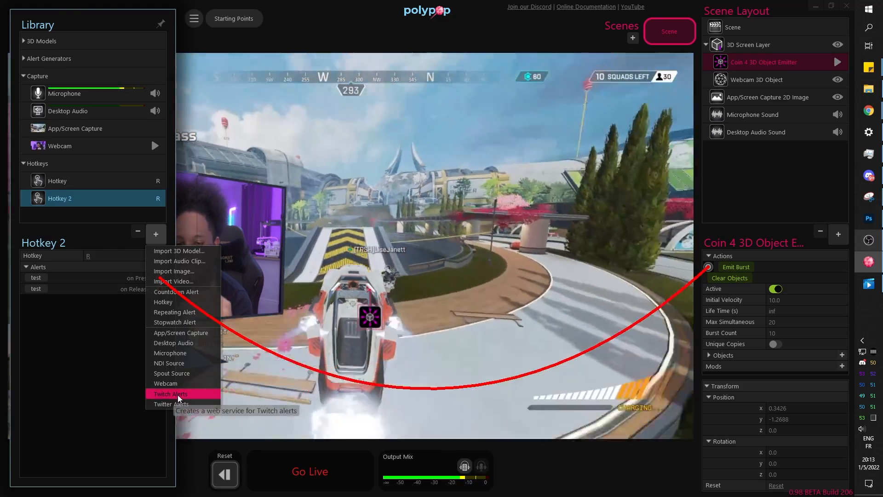
pyautogui.click(177, 394)
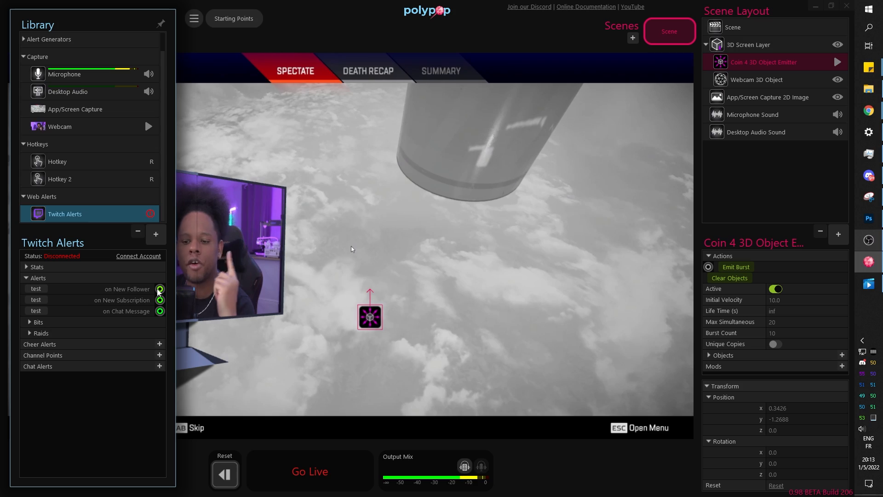
# Link the Twitch on New Follower alert to the coin emitter's Emit Burst action and test the alert.
pyautogui.moveTo(159, 290); pyautogui.dragTo(708, 267)
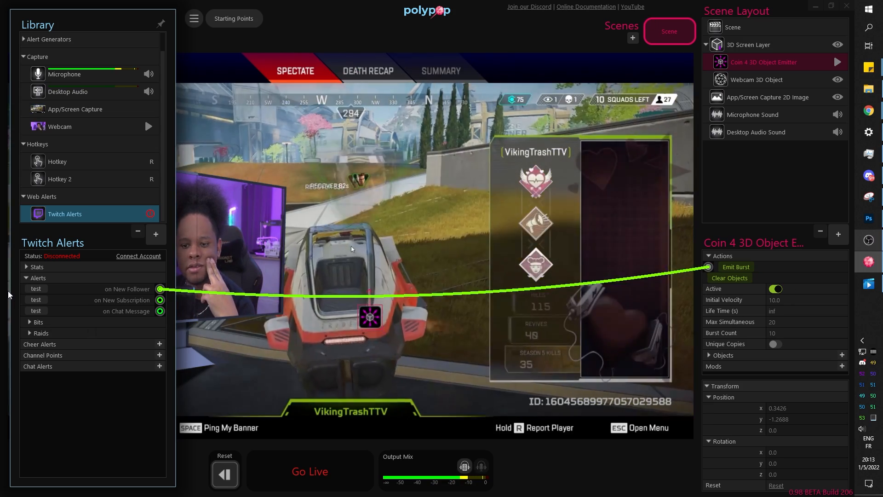
pyautogui.click(33, 289)
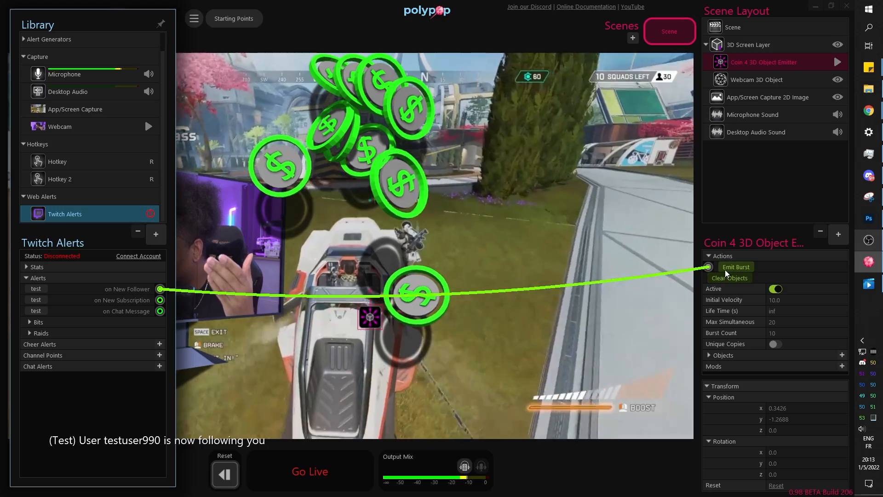
pyautogui.moveTo(710, 266)
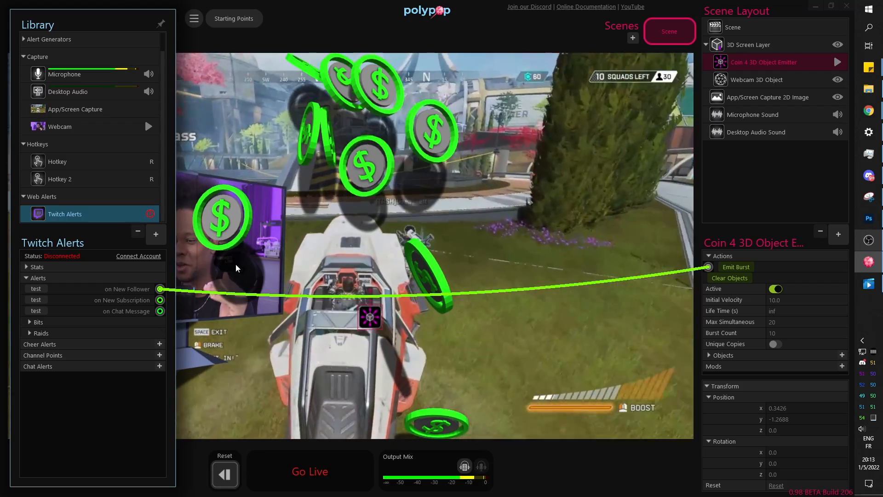
# Move the Webcam 3D Object to about x -0.23, y -1.13 among the coins, then reselect the coin emitter.
pyautogui.click(228, 262)
pyautogui.moveTo(227, 263); pyautogui.dragTo(357, 304)
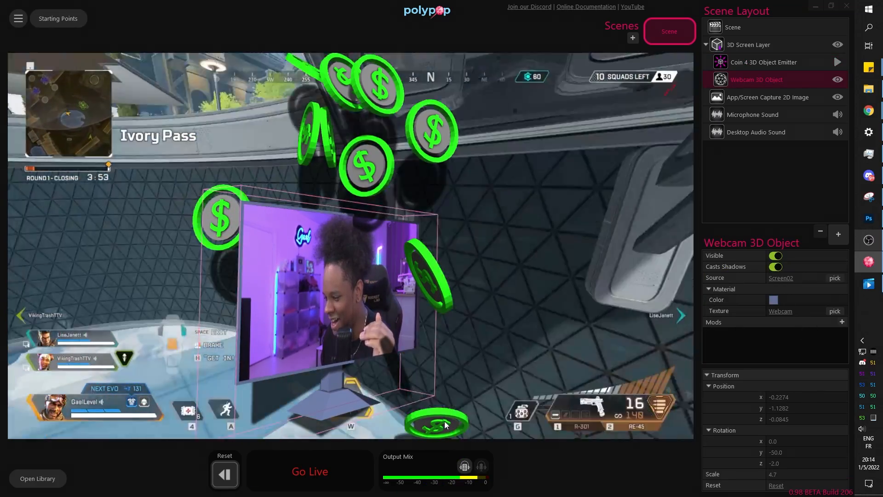
pyautogui.click(446, 420)
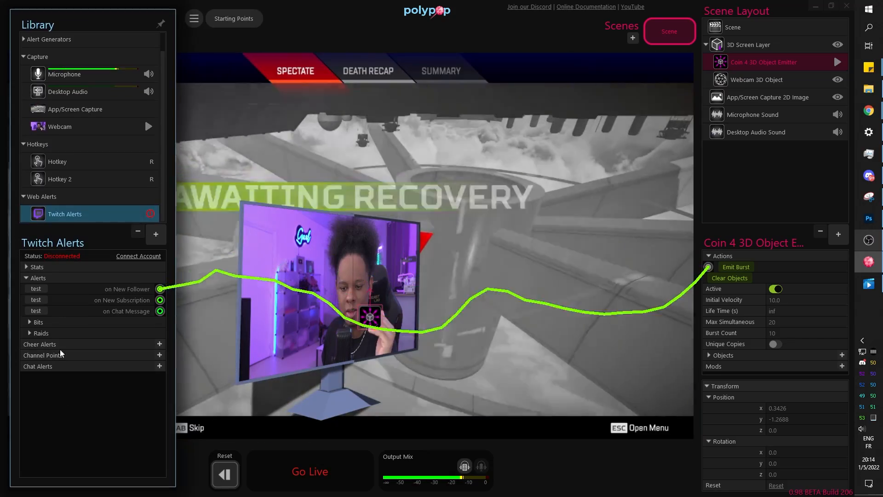
# Add a chat alert to Twitch Alerts and examine its Command field and Privilege options.
pyautogui.click(25, 366)
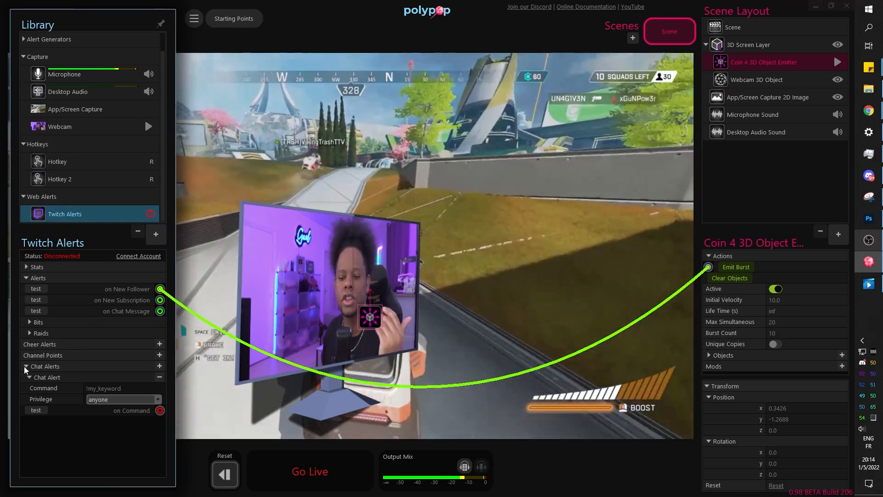
pyautogui.click(25, 366)
pyautogui.click(25, 366)
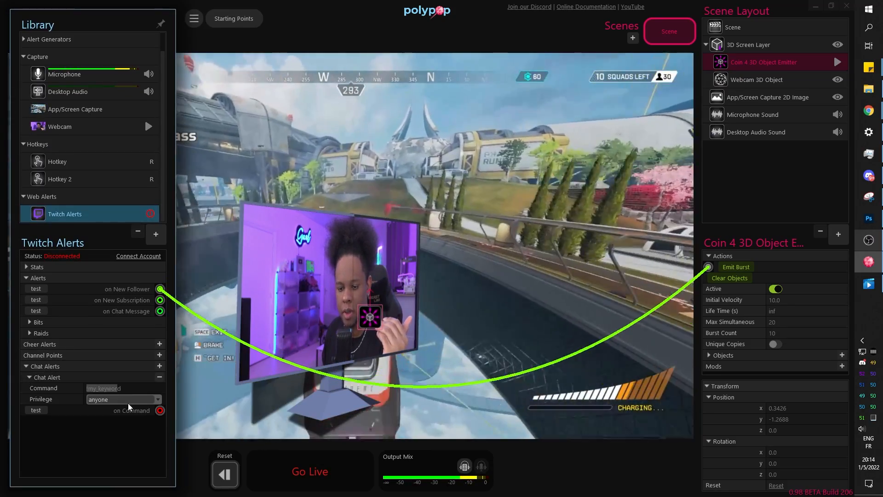
pyautogui.click(157, 399)
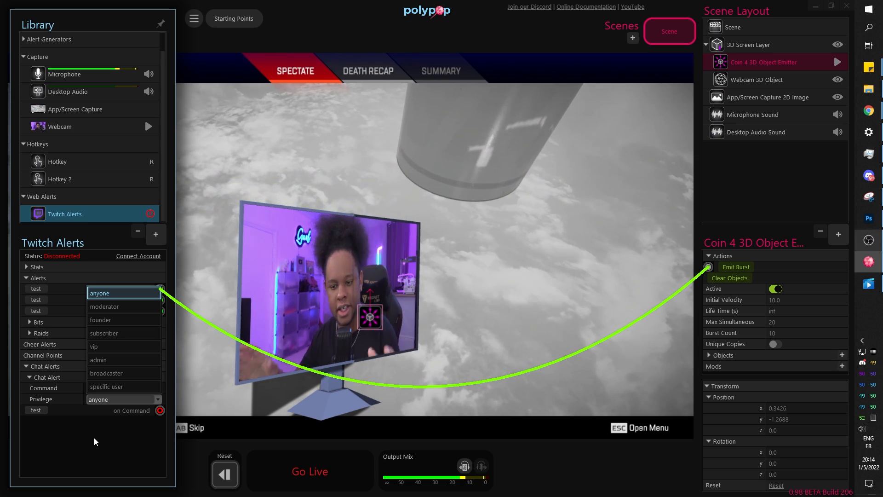
pyautogui.click(74, 451)
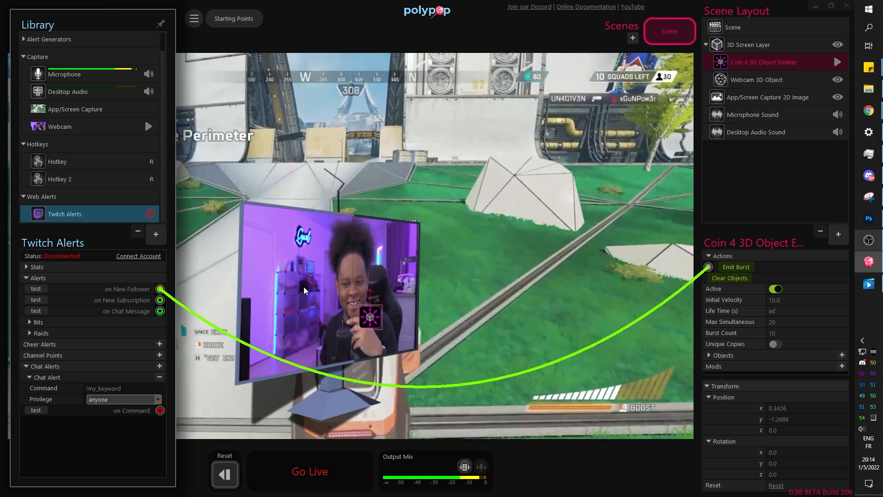
# Close the library and move the Webcam 3D Object to about x -3.23, y -0.97 in the scene's lower left.
pyautogui.click(149, 238)
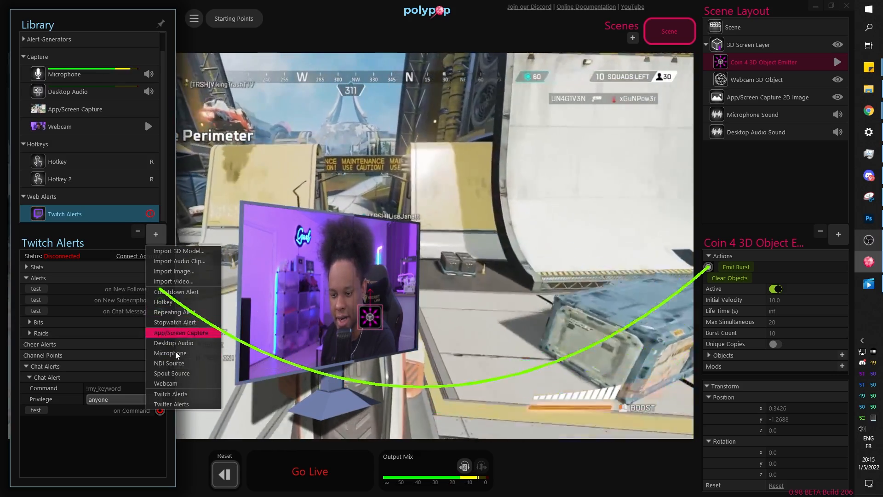
pyautogui.click(292, 292)
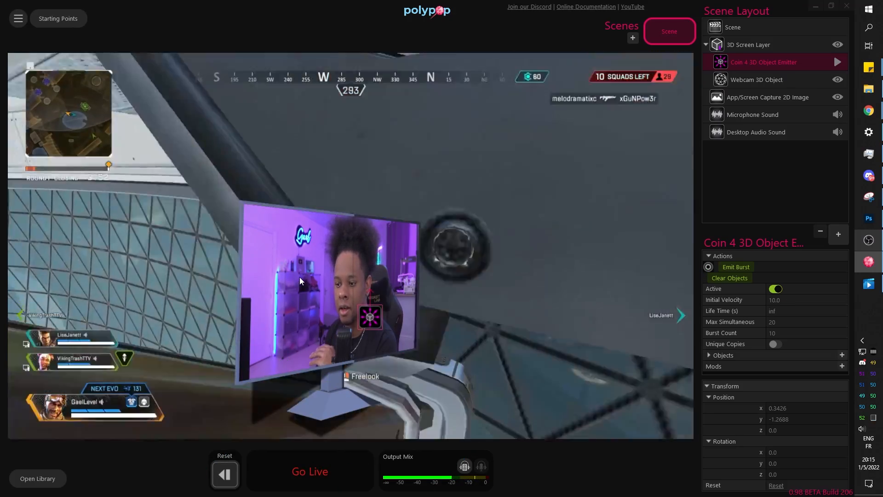
pyautogui.moveTo(300, 277); pyautogui.dragTo(125, 271)
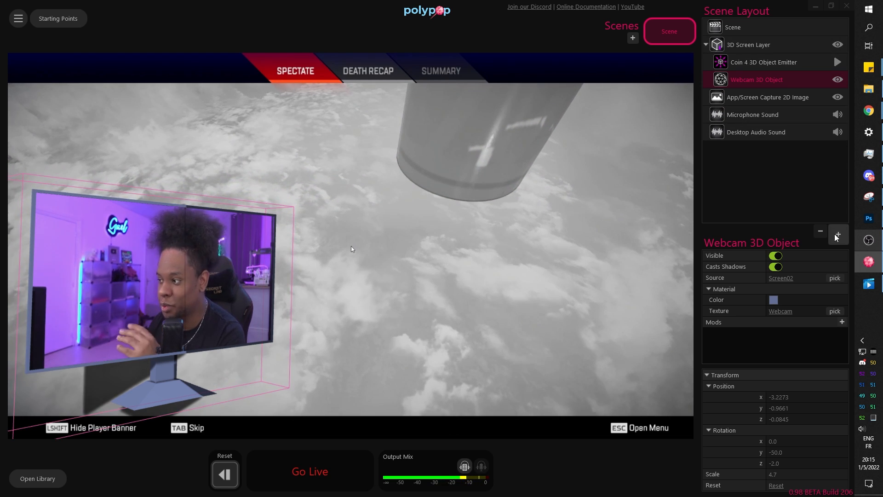
# Add the Countdown Clock preset from the 3D category and move it to the scene's upper edge, about x 0.04, y 2.47.
pyautogui.click(835, 234)
pyautogui.click(51, 90)
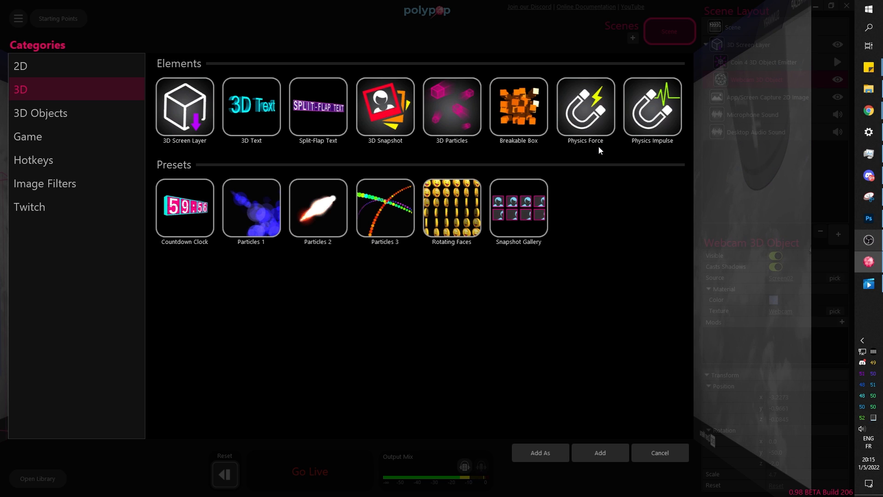
pyautogui.click(184, 219)
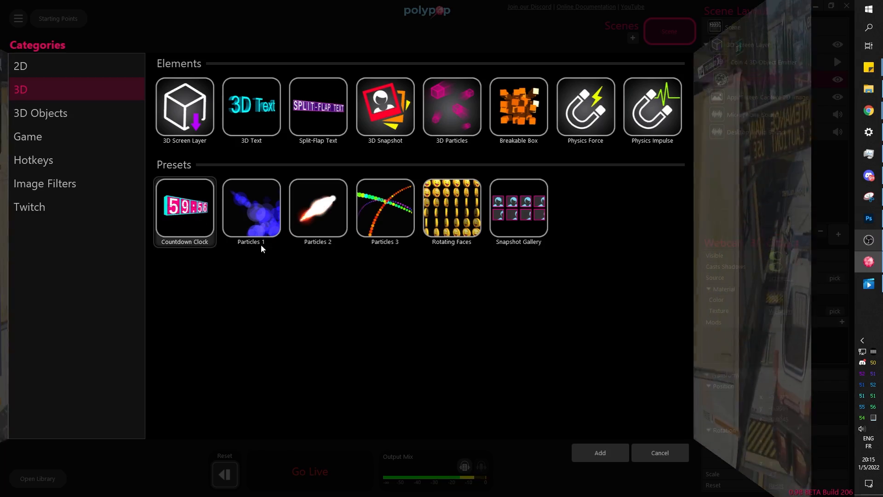
pyautogui.click(599, 453)
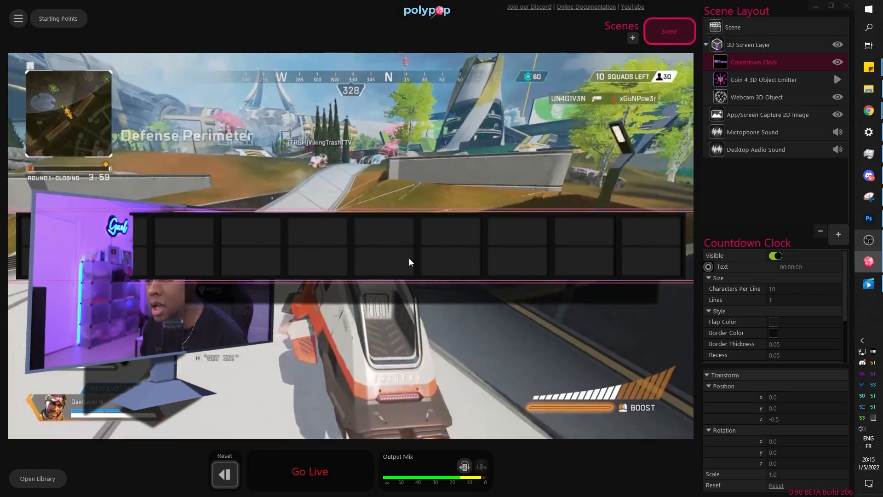
pyautogui.moveTo(409, 263); pyautogui.dragTo(425, 113)
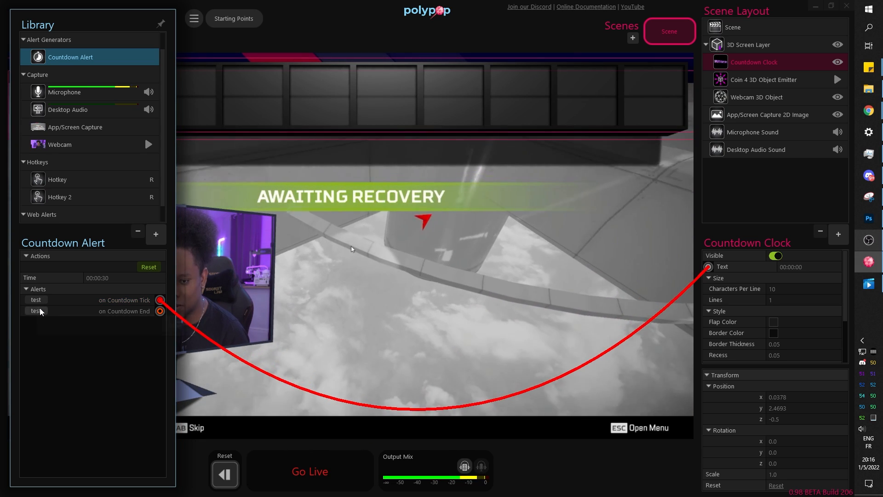
# Reset the Countdown Alert to start the countdown and set the Countdown Clock's scale to 0.44.
pyautogui.moveTo(38, 317)
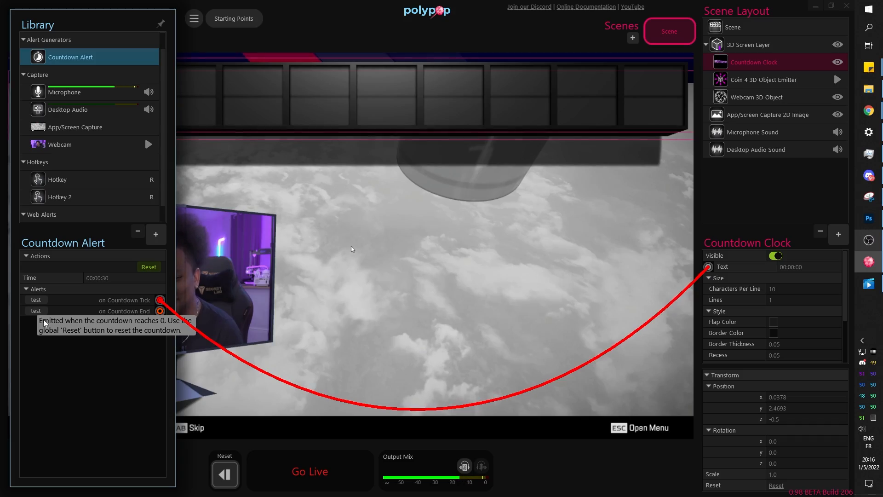
pyautogui.click(149, 268)
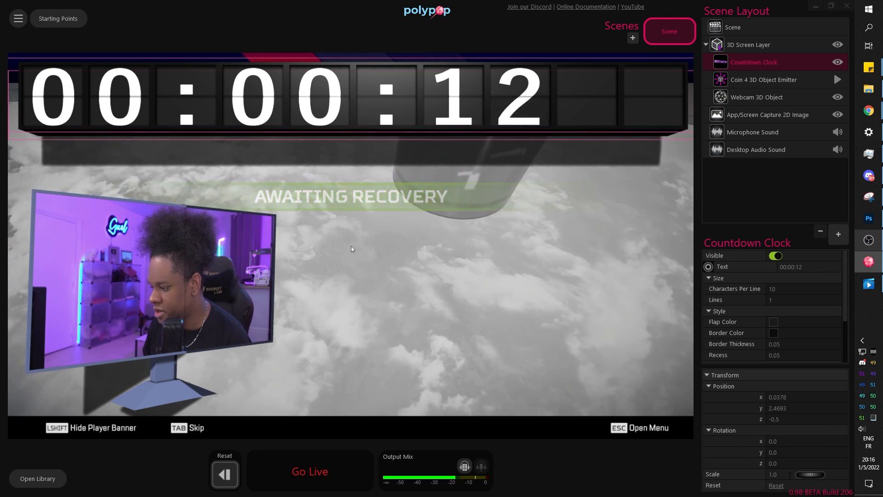
pyautogui.moveTo(809, 475); pyautogui.dragTo(787, 475)
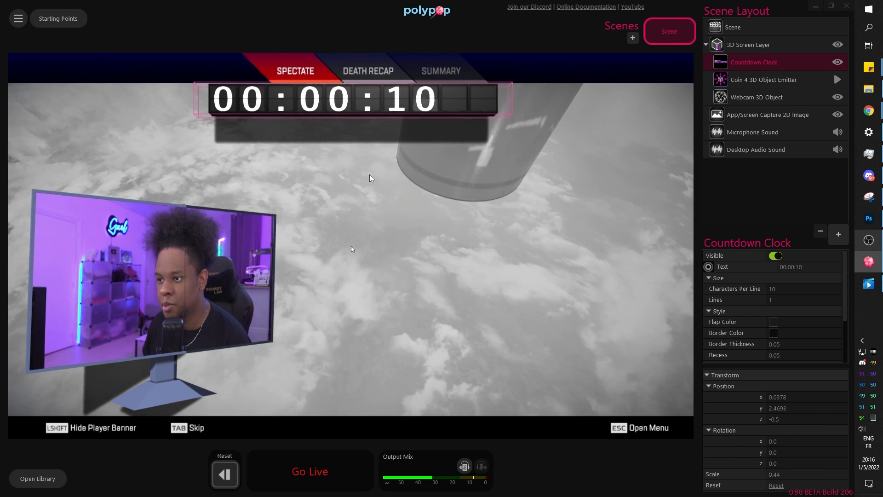
# Move the Countdown Clock to the scene's lower right, about x 3.01, y -2.36, and try wiring the Countdown Alert's on Countdown End output.
pyautogui.moveTo(324, 103); pyautogui.dragTo(502, 393)
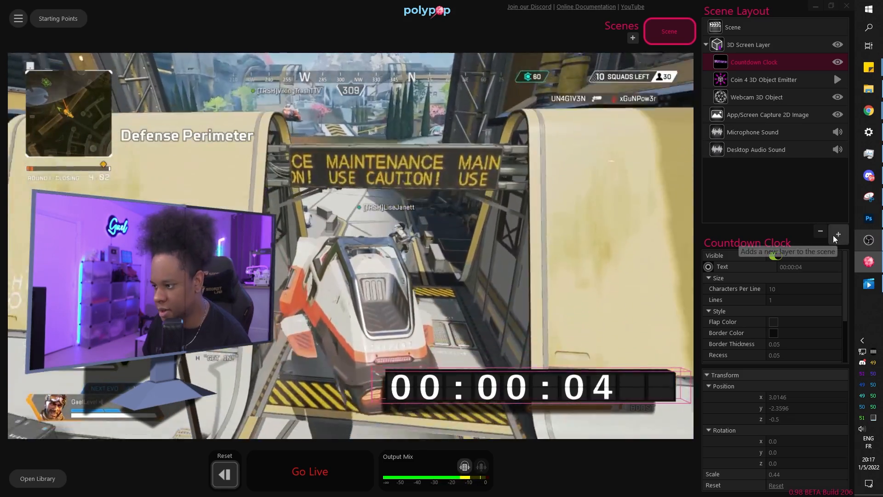
pyautogui.moveTo(708, 267)
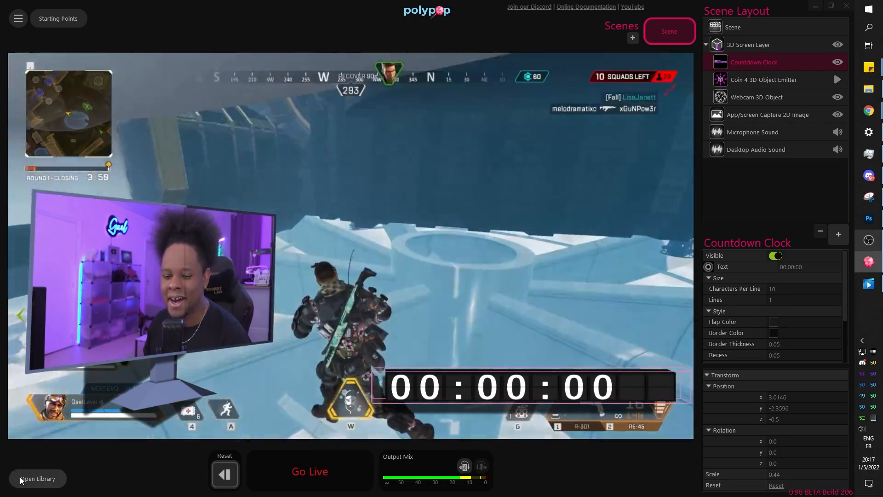
pyautogui.click(21, 479)
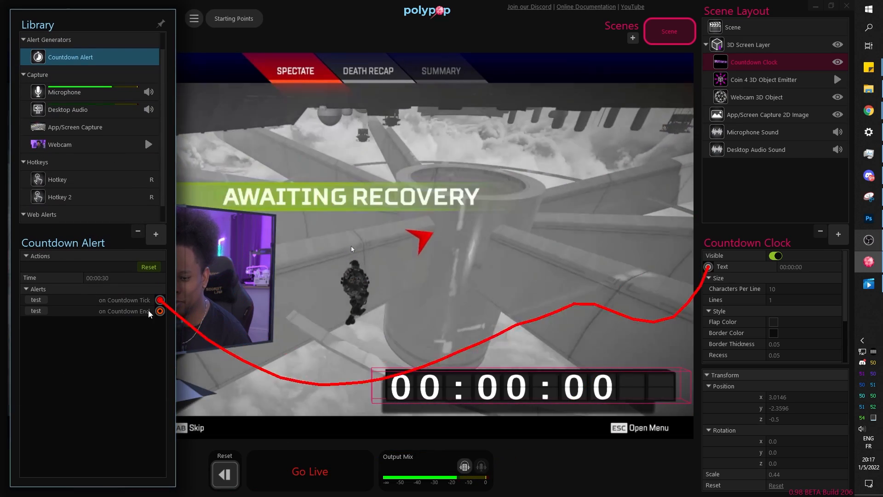
pyautogui.moveTo(160, 313); pyautogui.dragTo(55, 317)
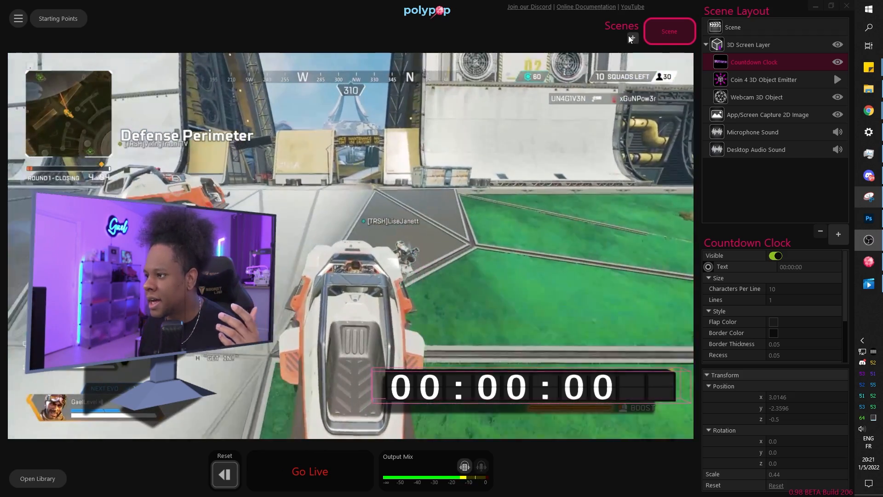
# Create a second scene and add the Particles 1 preset from the 3D category to it.
pyautogui.click(630, 37)
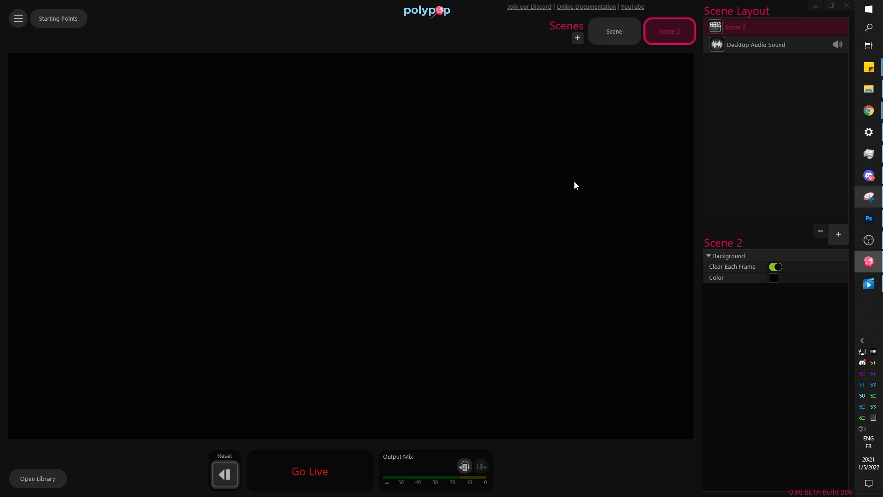
pyautogui.click(838, 234)
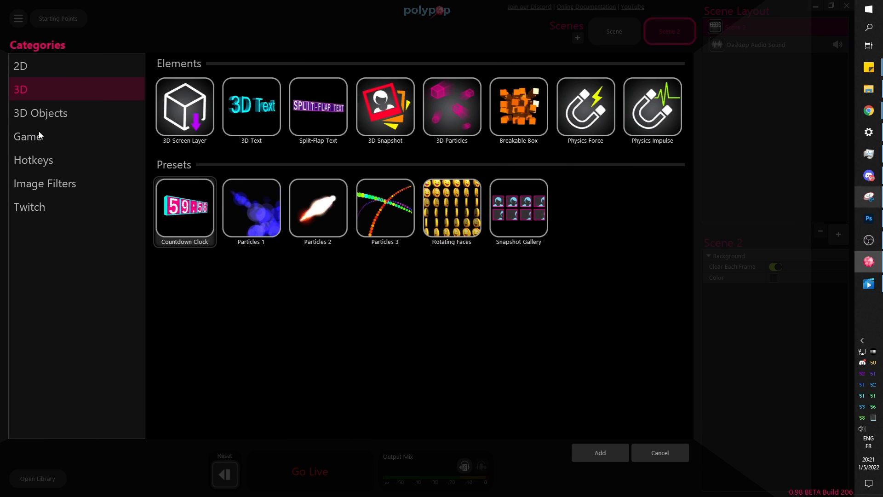
pyautogui.click(265, 220)
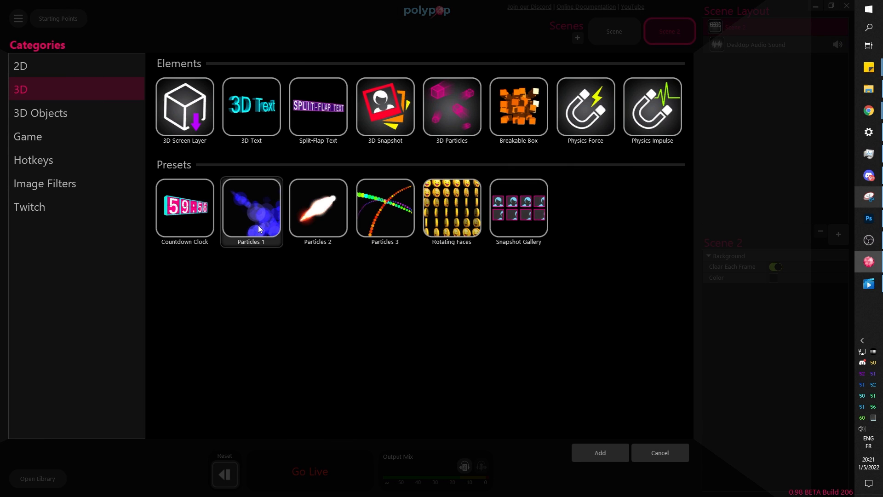
pyautogui.click(615, 458)
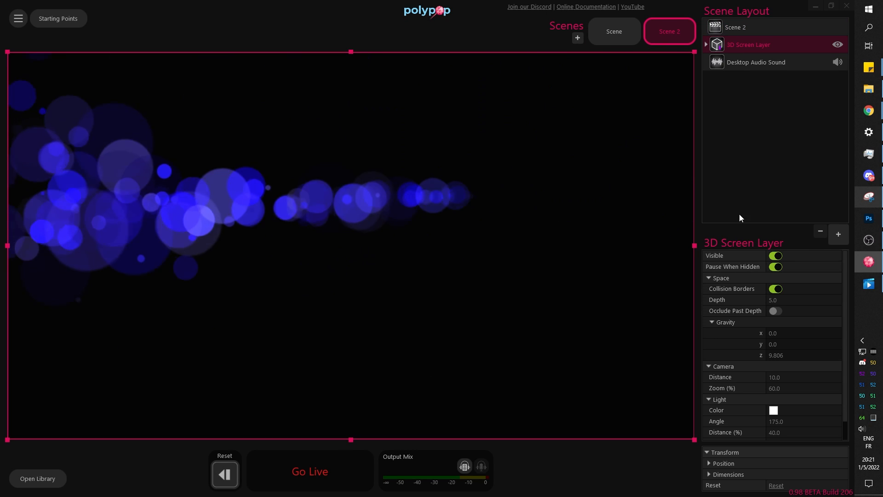
# Switch to OBS and add a new Video Capture Device source named Poly to the CAPTURE scene.
pyautogui.click(869, 240)
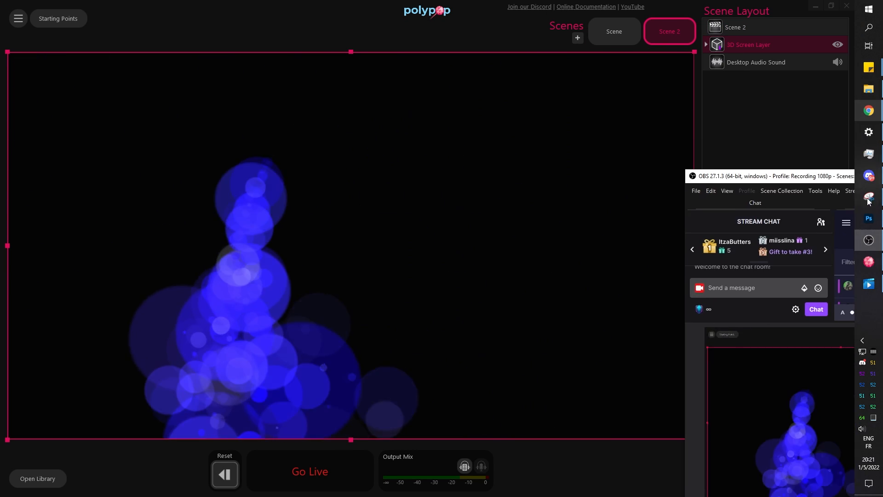
pyautogui.moveTo(805, 176); pyautogui.dragTo(364, 4)
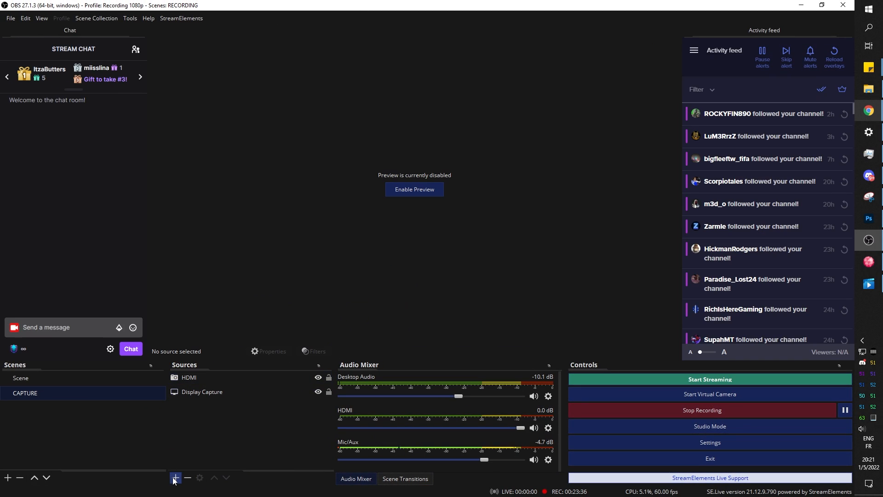
pyautogui.click(175, 478)
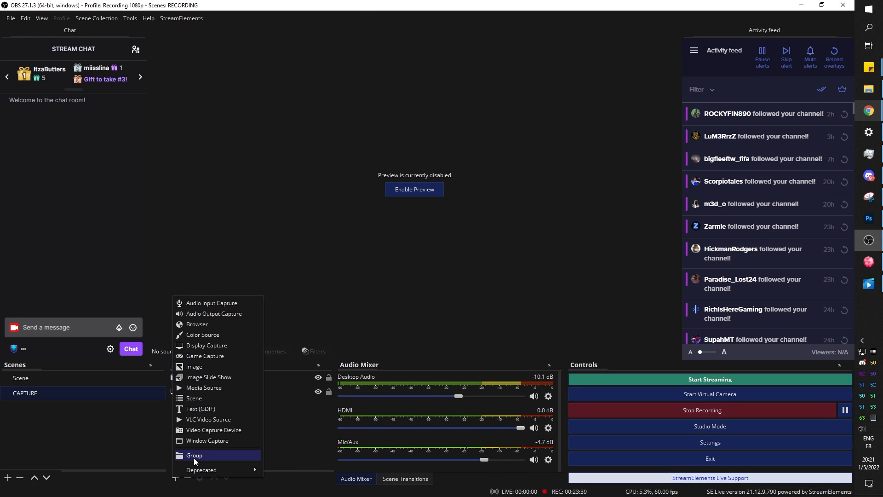
pyautogui.click(209, 430)
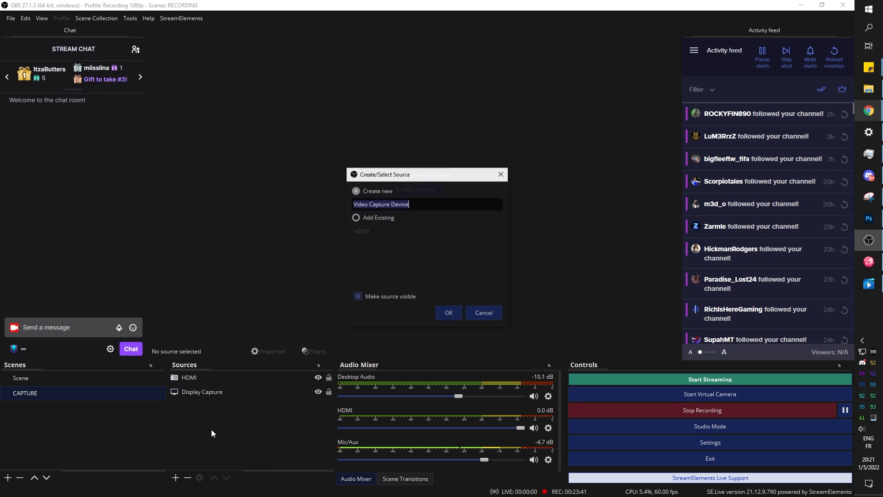
pyautogui.write('Poly')
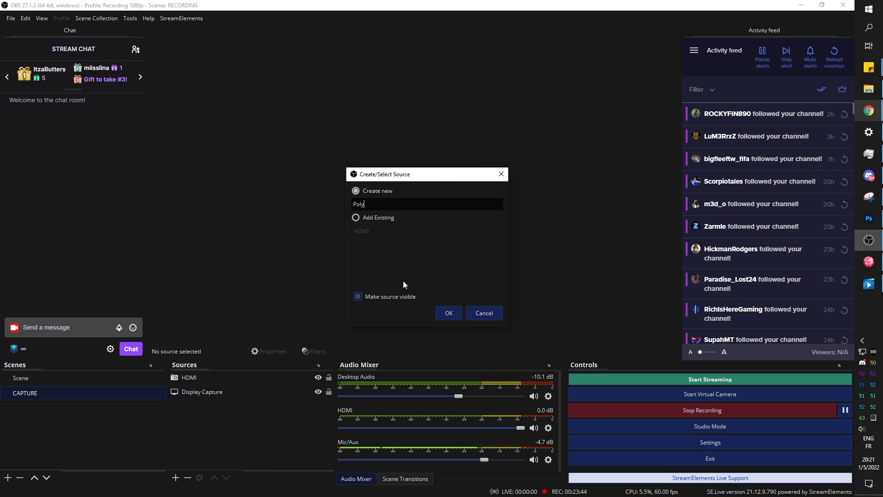
pyautogui.press('Return')
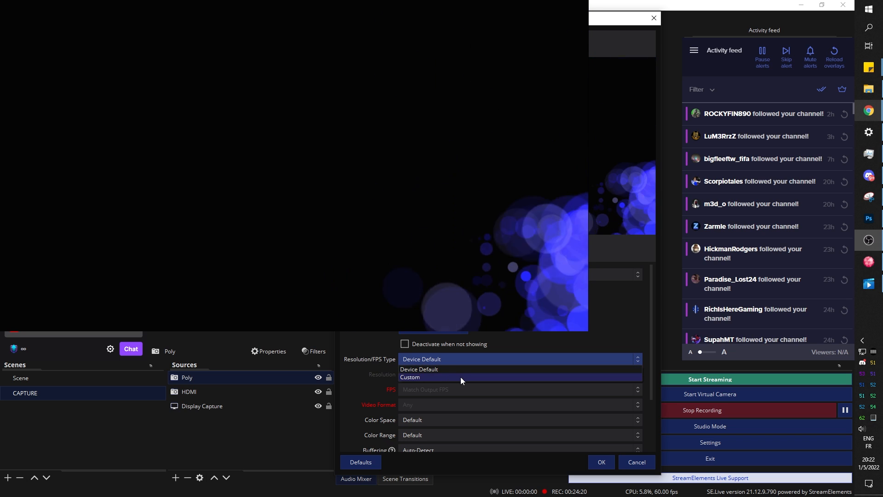
# Set the Poly source's PolyPop Camera to the Custom Resolution/FPS Type at 1920x1080 and open its Video Format options.
pyautogui.click(467, 377)
pyautogui.click(639, 374)
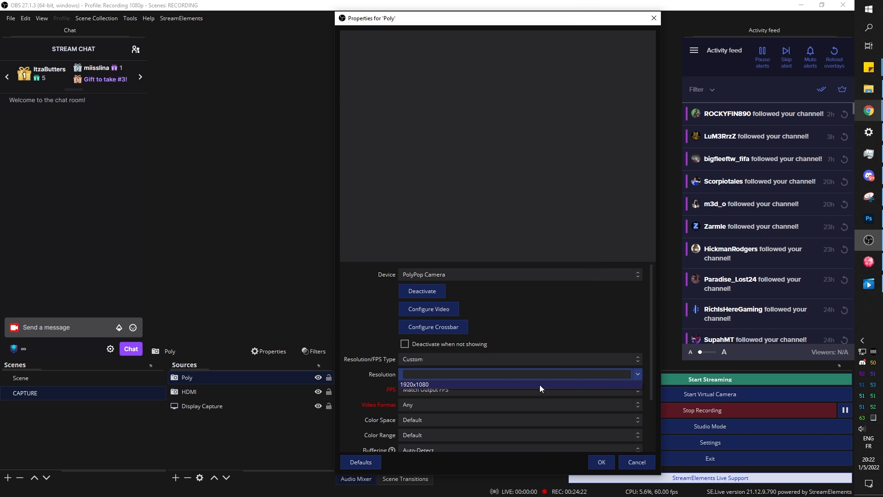
pyautogui.click(504, 383)
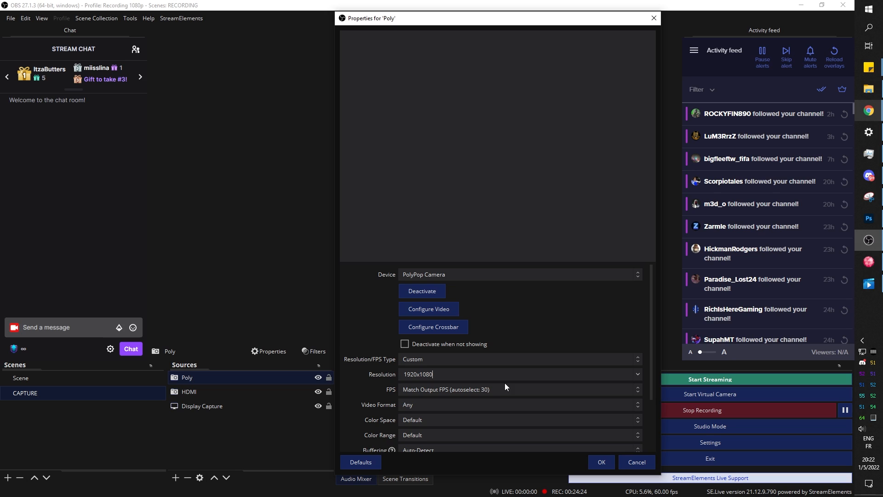
pyautogui.click(637, 404)
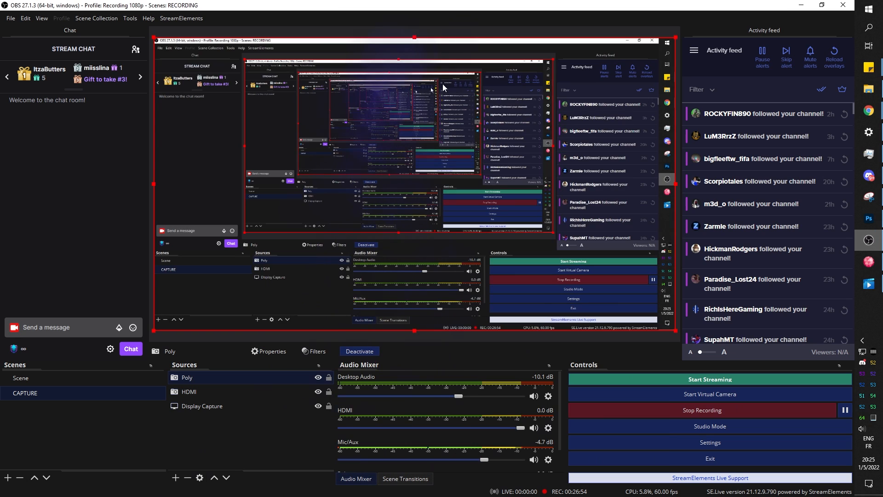
# Disable the OBS preview.
pyautogui.rightClick(358, 191)
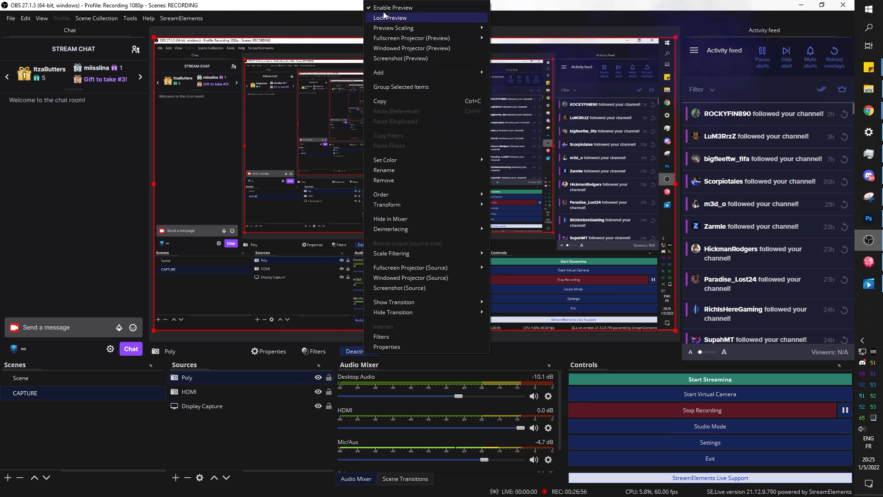
pyautogui.click(386, 9)
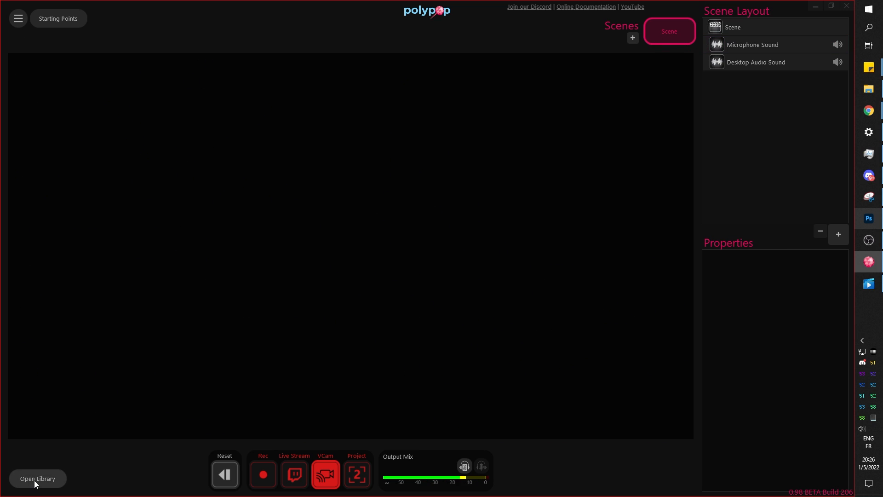
# Connect Twitch Alerts in the PolyPop library to the Twitch account, authorize PolyPop in the browser and return to PolyPop.
pyautogui.click(34, 481)
pyautogui.scroll(-1, 71, 110)
pyautogui.scroll(2, 77, 134)
pyautogui.click(80, 148)
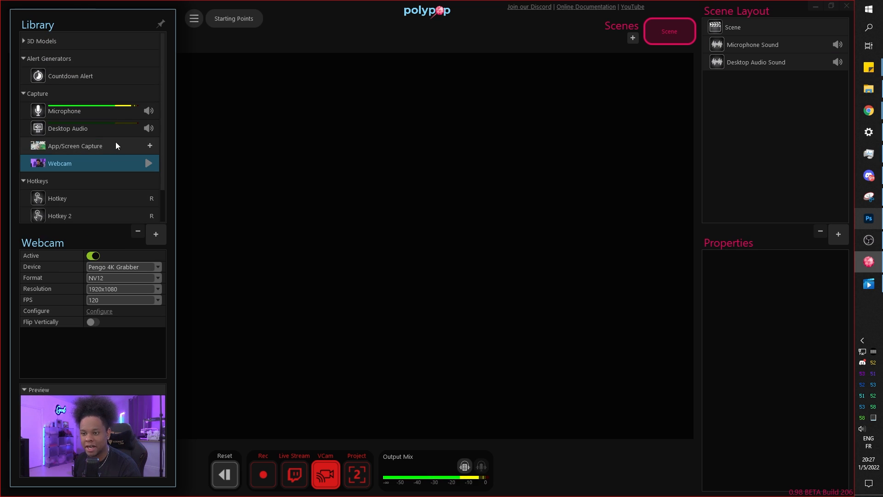
pyautogui.click(61, 94)
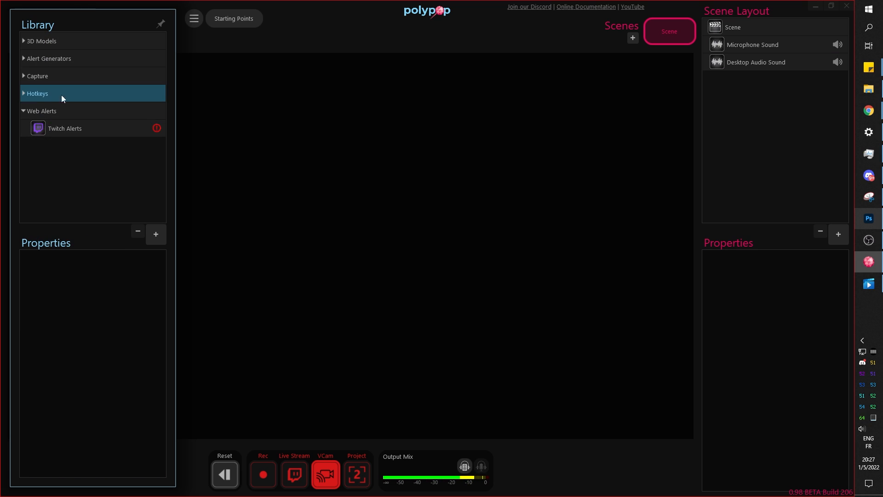
pyautogui.click(68, 129)
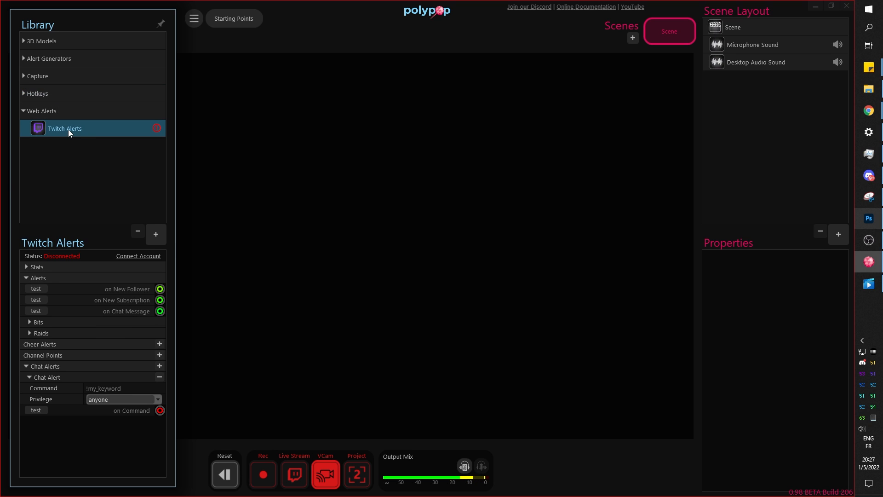
pyautogui.click(136, 255)
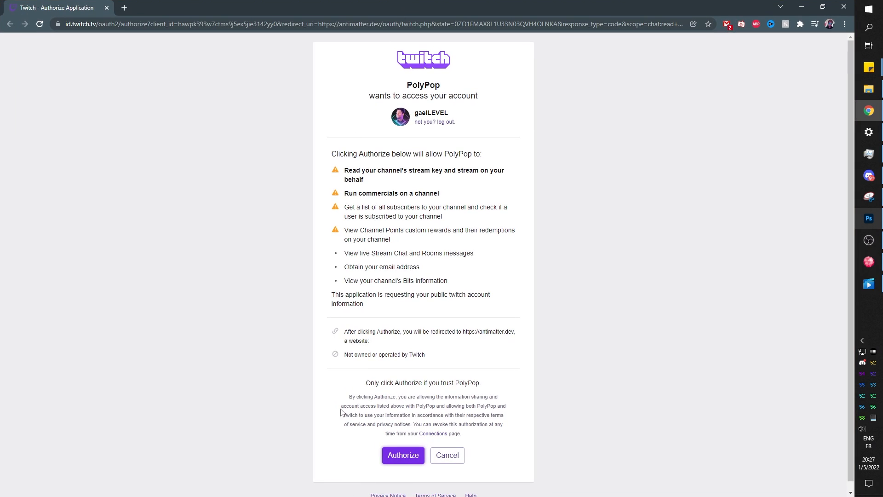
pyautogui.click(395, 460)
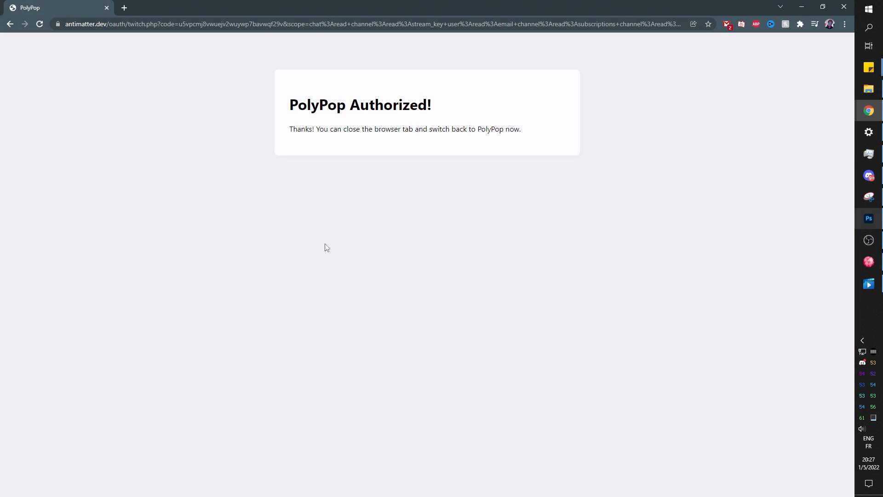
pyautogui.click(803, 9)
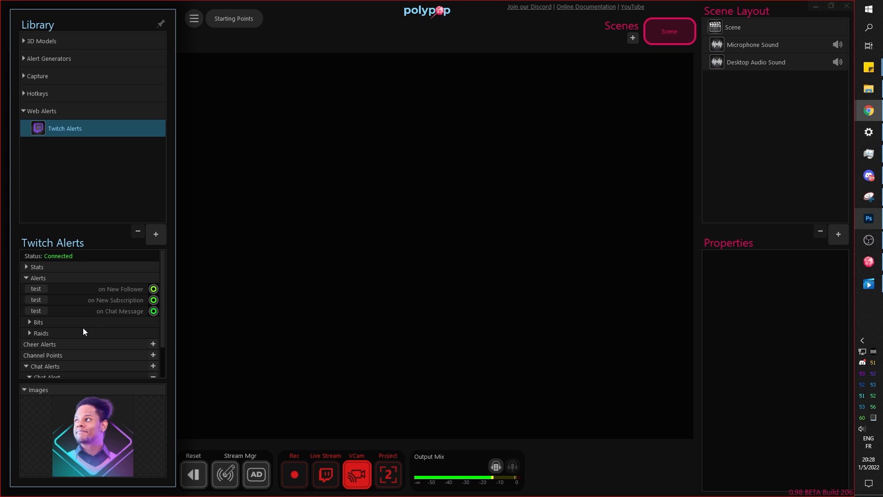
# Open the Command field of the chat alert in Twitch Alerts for editing.
pyautogui.scroll(-3, 83, 331)
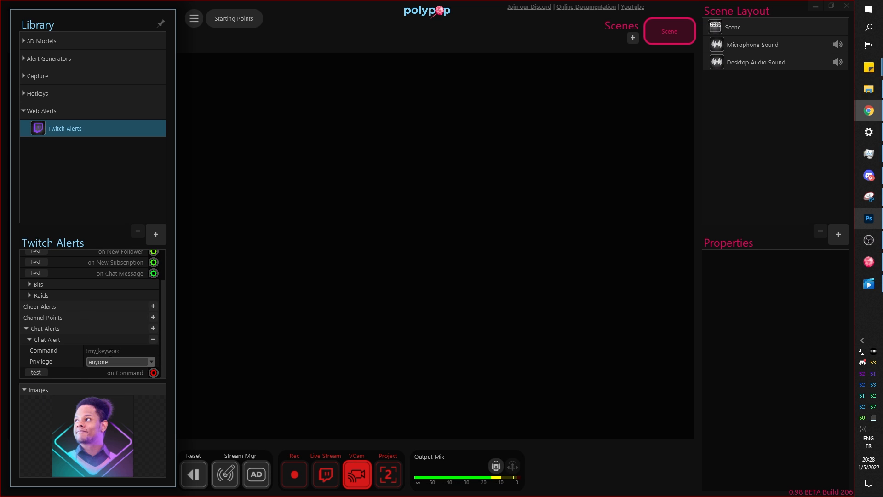
pyautogui.click(131, 349)
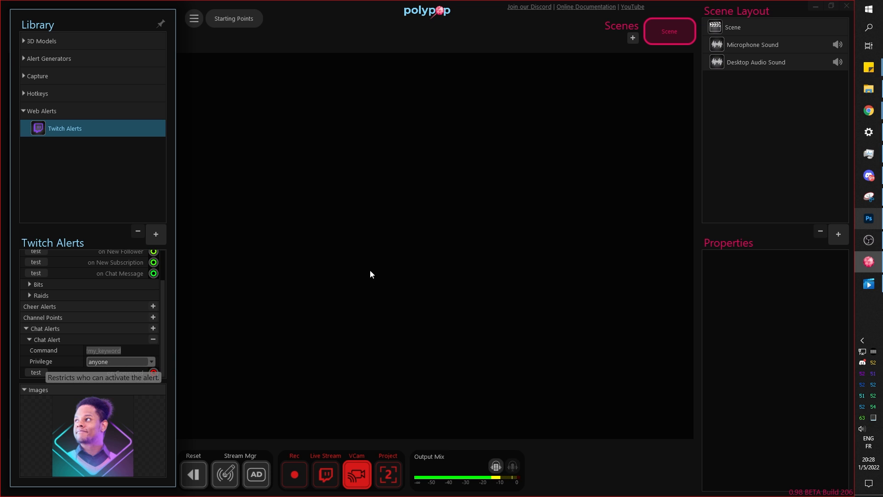
# Add a Breakable Box element from the 3D category to the scene.
pyautogui.click(839, 236)
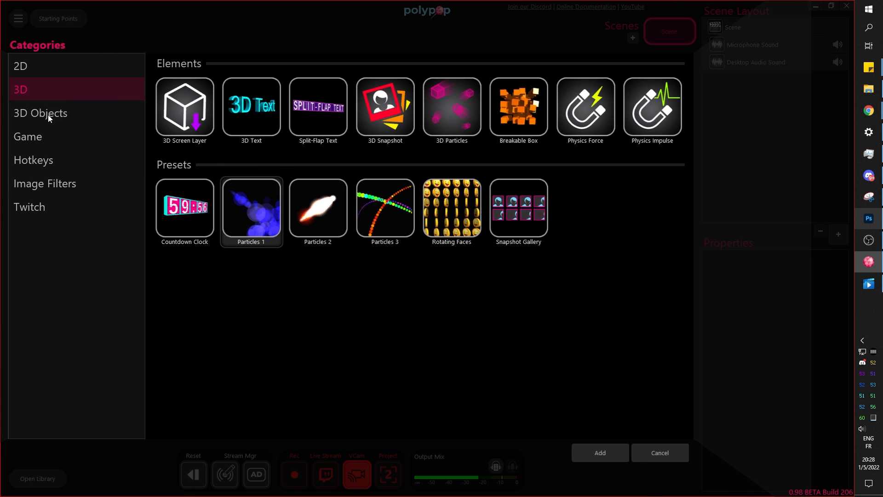
pyautogui.click(519, 109)
pyautogui.click(553, 455)
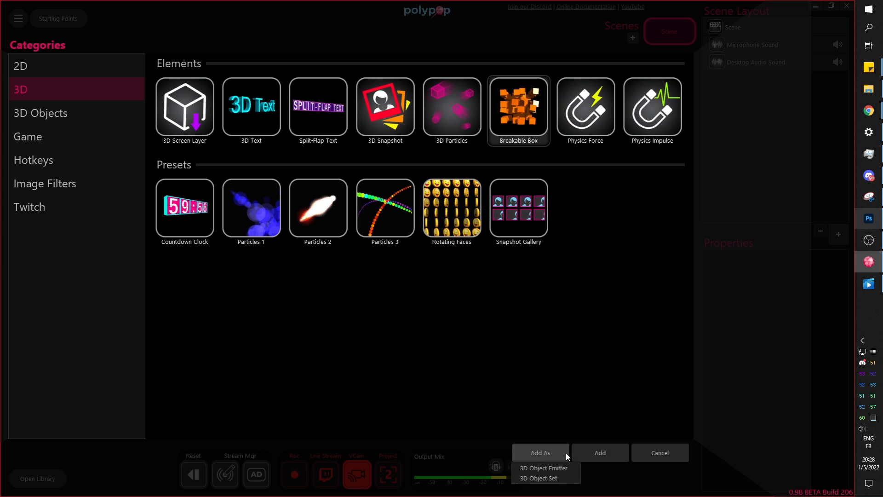
pyautogui.click(596, 451)
pyautogui.click(595, 452)
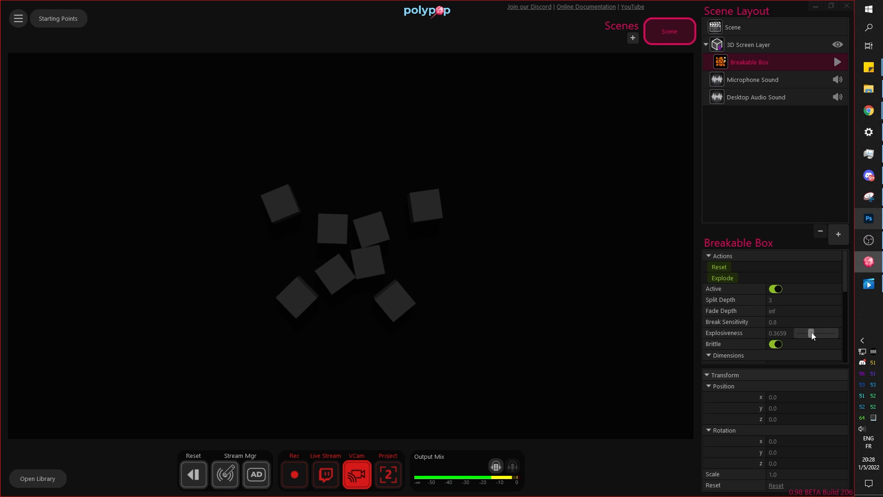
# Set the Breakable Box's Explosiveness to 0.5366 and Split Depth to 4, resetting and exploding the box after each change.
pyautogui.moveTo(815, 332); pyautogui.dragTo(817, 332)
pyautogui.click(719, 267)
pyautogui.click(721, 277)
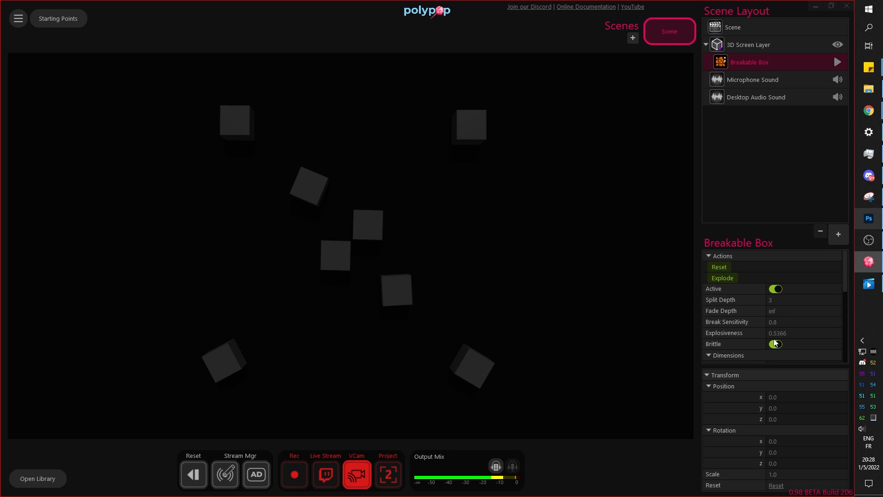
pyautogui.moveTo(820, 299); pyautogui.dragTo(828, 299)
pyautogui.click(724, 267)
pyautogui.click(721, 277)
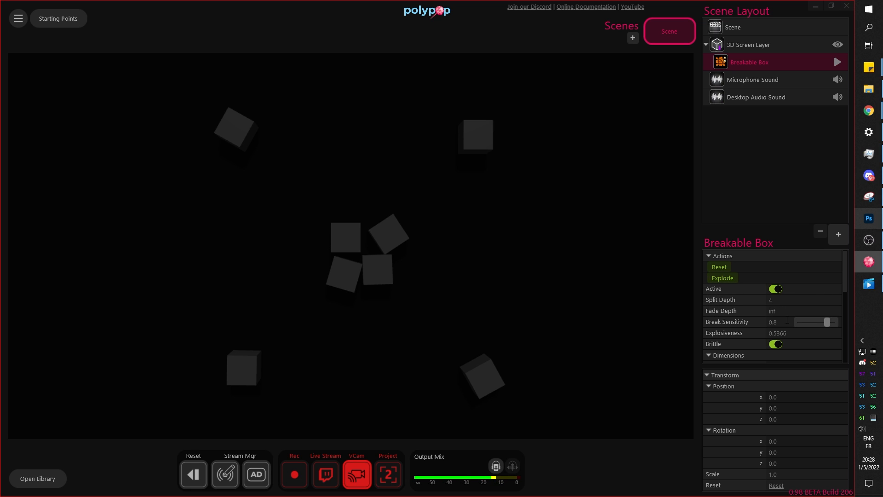
# Apply the Webcam capture as the texture of the Breakable Box's material.
pyautogui.scroll(-5, 732, 297)
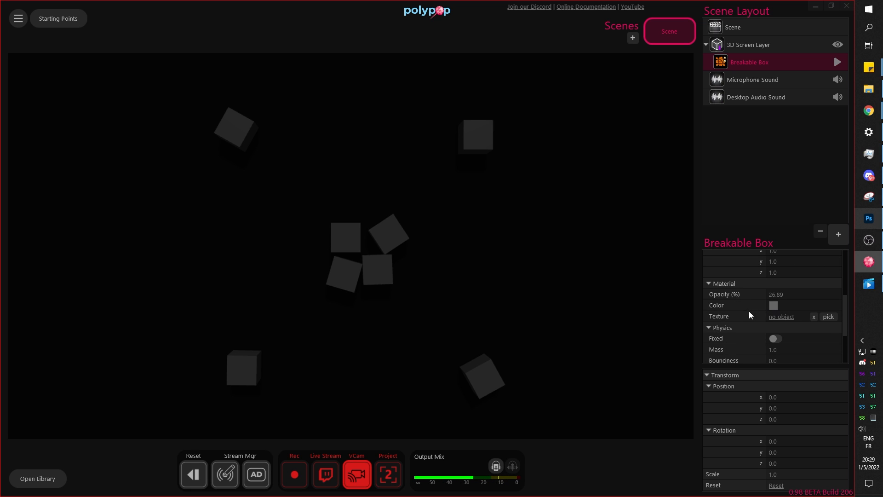
pyautogui.click(788, 316)
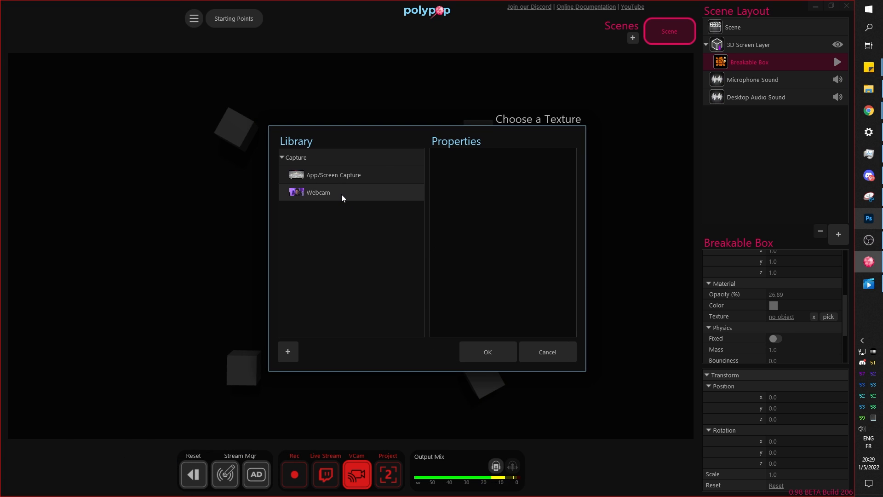
pyautogui.click(342, 194)
pyautogui.click(500, 355)
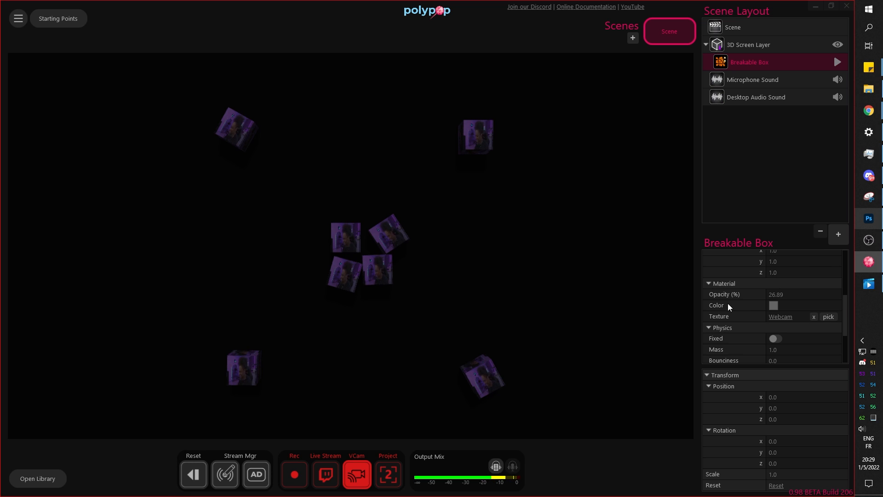
# Reset the Breakable Box and set its scale to 3.1, checking the enlarged box with one explosion and a reset.
pyautogui.scroll(3, 727, 303)
pyautogui.click(717, 268)
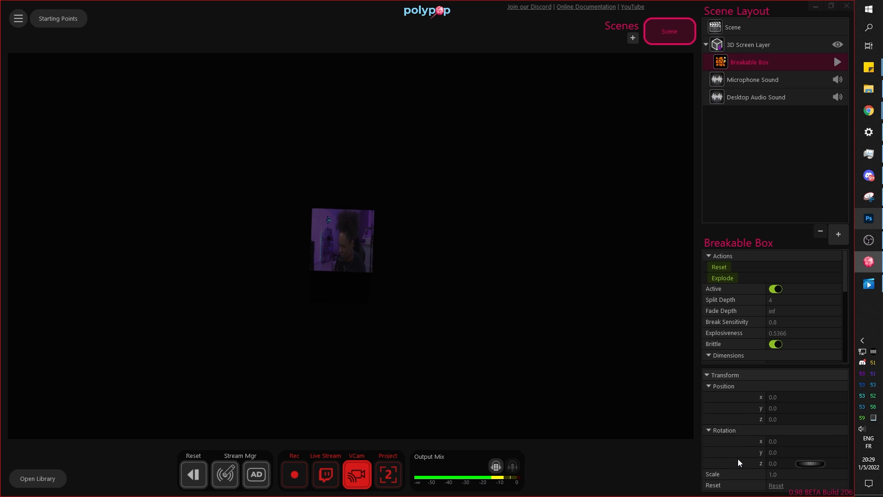
pyautogui.moveTo(807, 474); pyautogui.dragTo(849, 459)
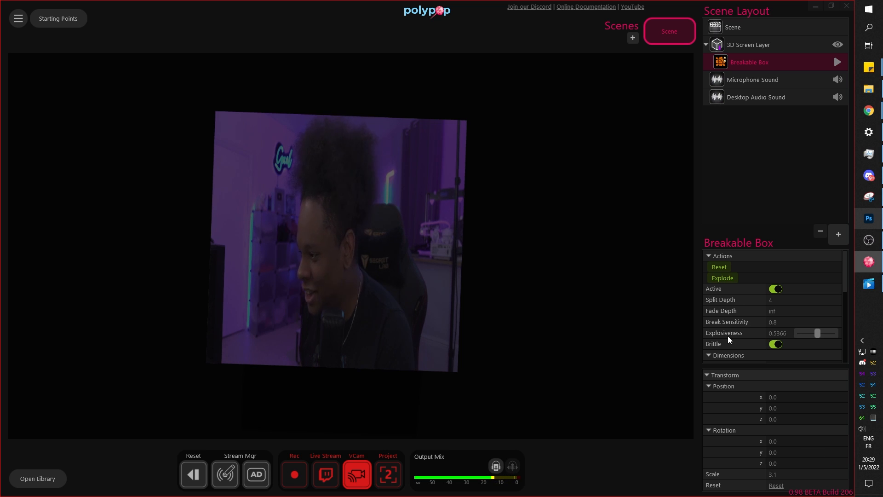
pyautogui.moveTo(730, 325)
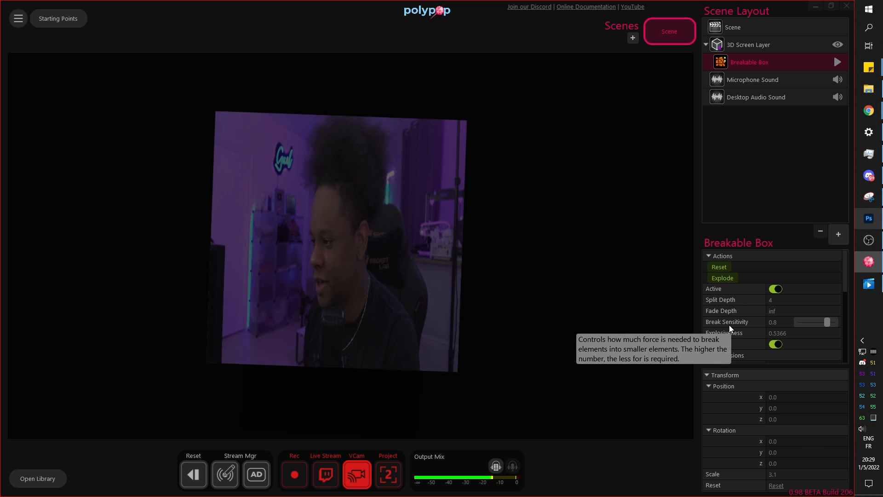
pyautogui.click(725, 277)
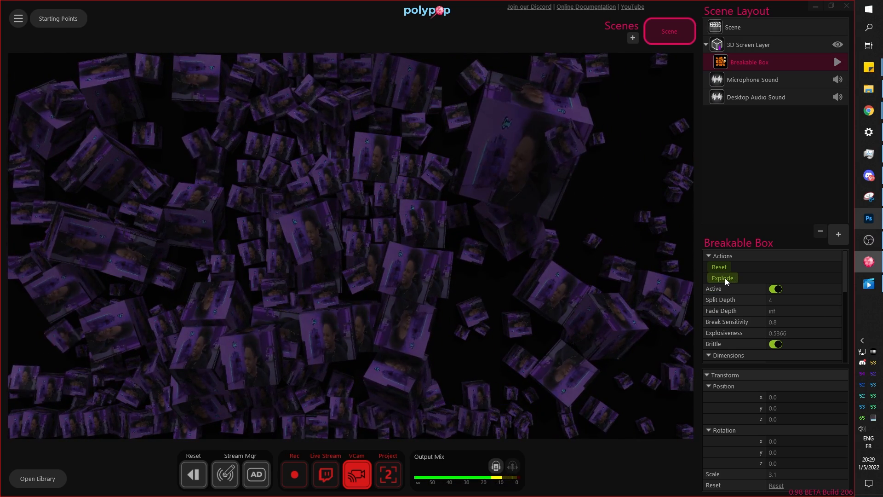
pyautogui.click(724, 269)
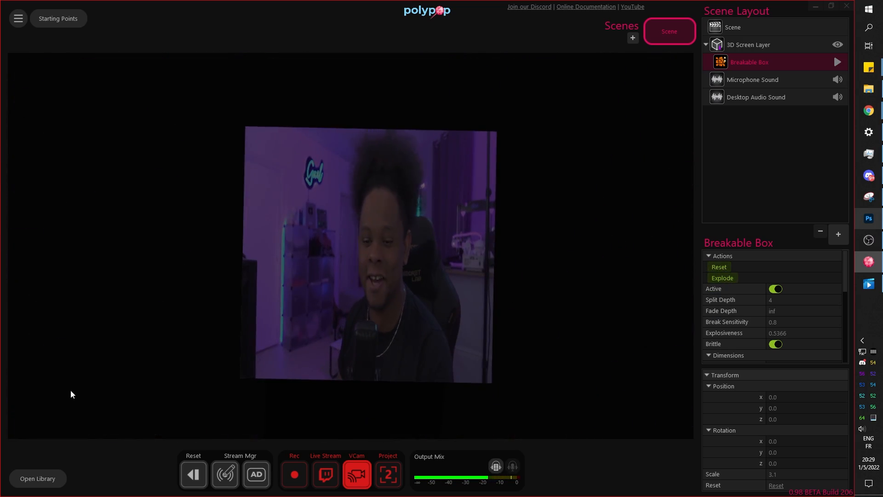
# Link the on Command output of the !my_keyword chat alert in Twitch Alerts to the Breakable Box's Explode action.
pyautogui.click(49, 479)
pyautogui.click(69, 168)
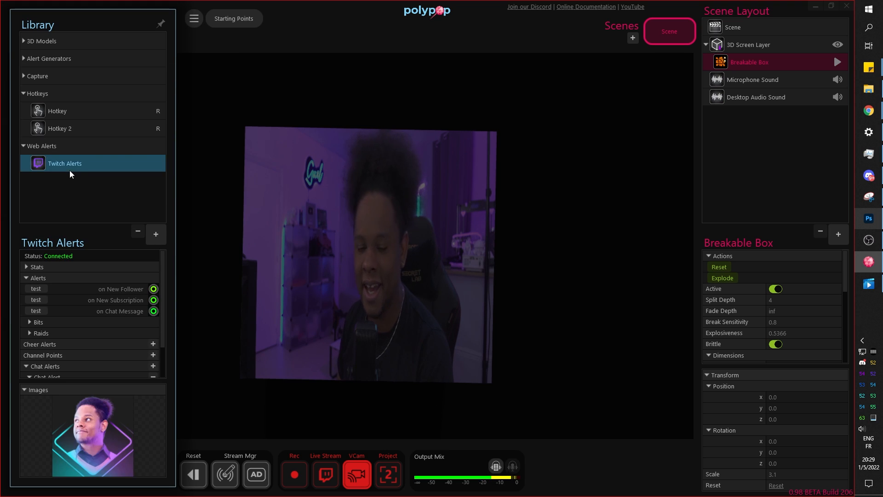
pyautogui.scroll(-1, 97, 339)
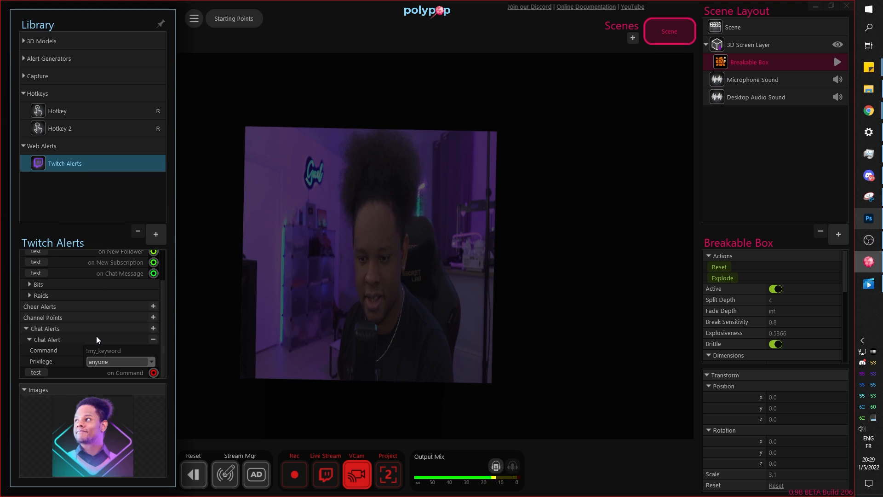
pyautogui.moveTo(153, 373); pyautogui.dragTo(708, 278)
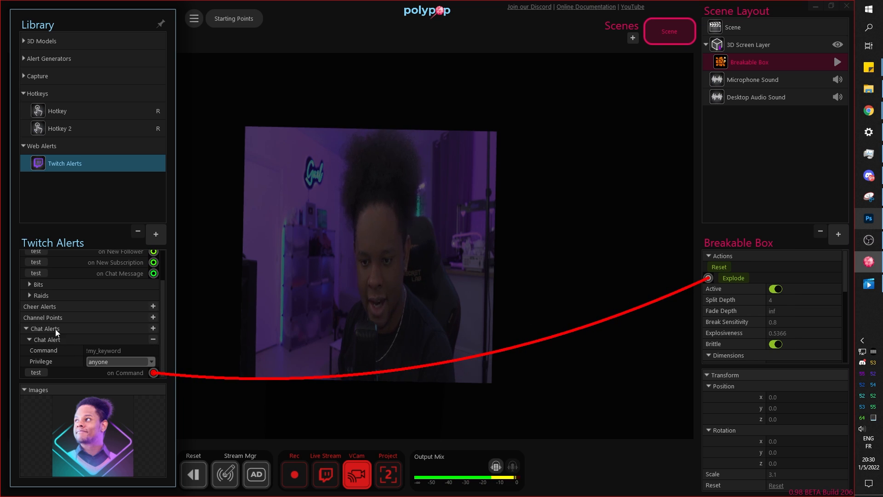
# Add a second chat alert with the command !reset and link its on Command output to the Breakable Box's Reset action.
pyautogui.click(153, 328)
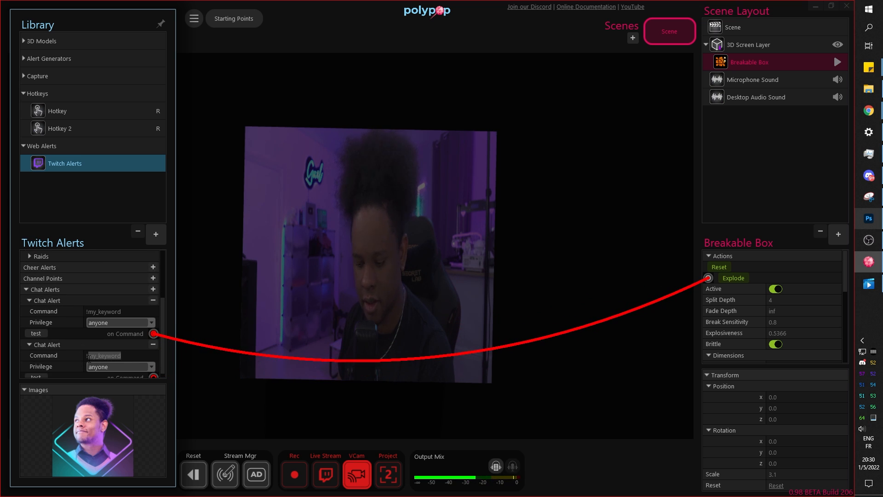
pyautogui.write('reset')
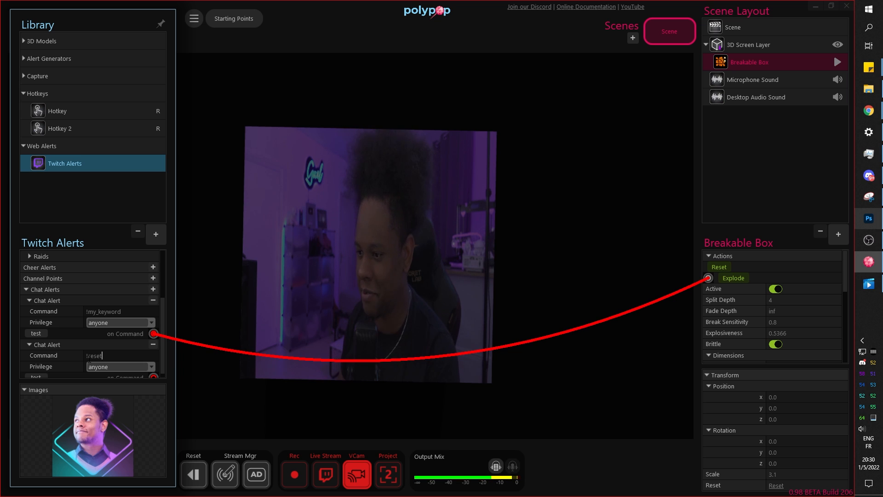
pyautogui.scroll(-1, 57, 338)
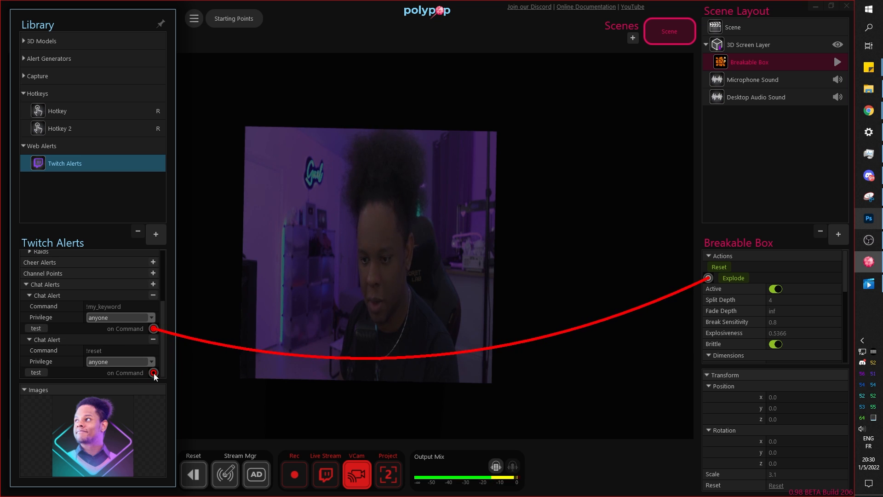
pyautogui.moveTo(154, 374); pyautogui.dragTo(708, 267)
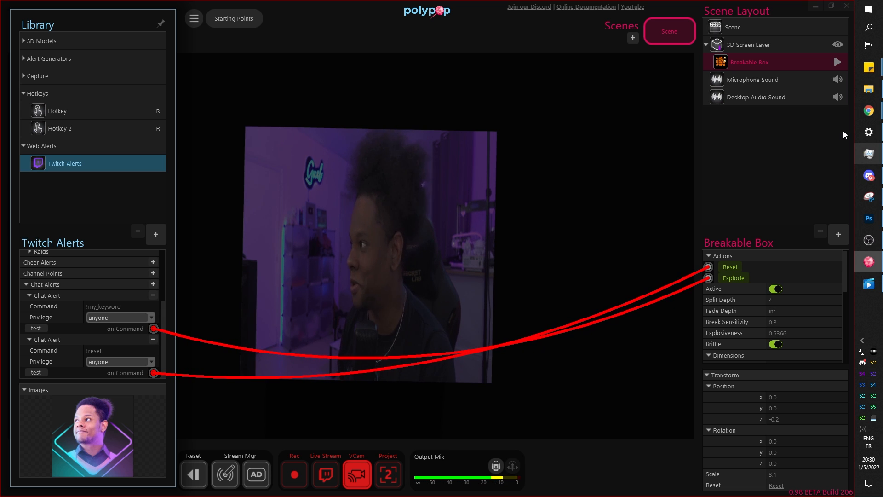
# Bring the Twitch stream chat over the scene and test the alerts by sending !my_keyword and !reset.
pyautogui.moveTo(844, 132); pyautogui.dragTo(575, 16)
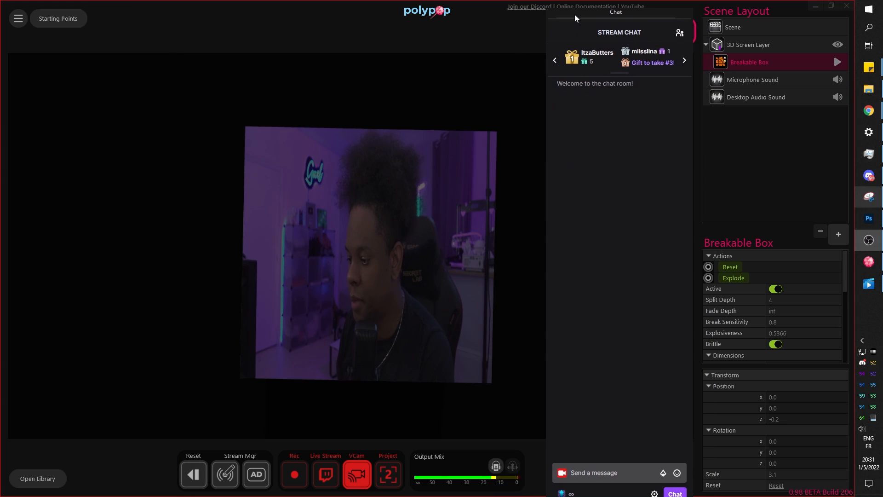
pyautogui.click(29, 483)
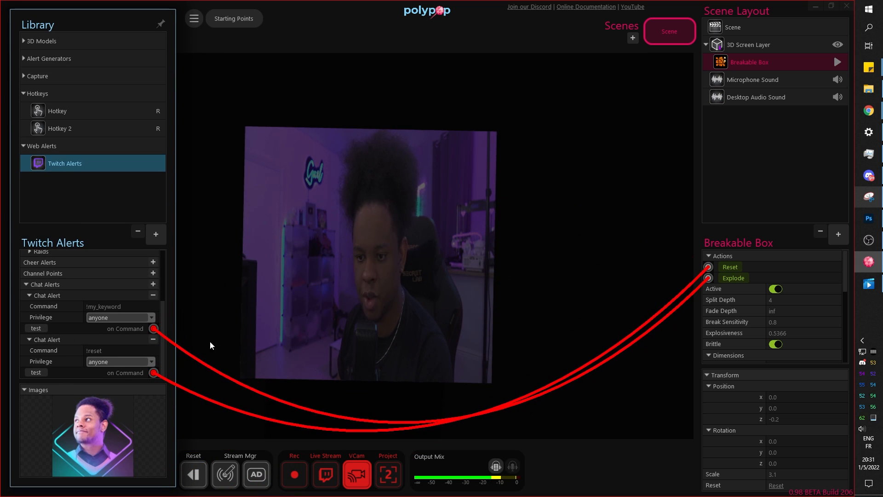
pyautogui.hotkey('alt', 'Tab')
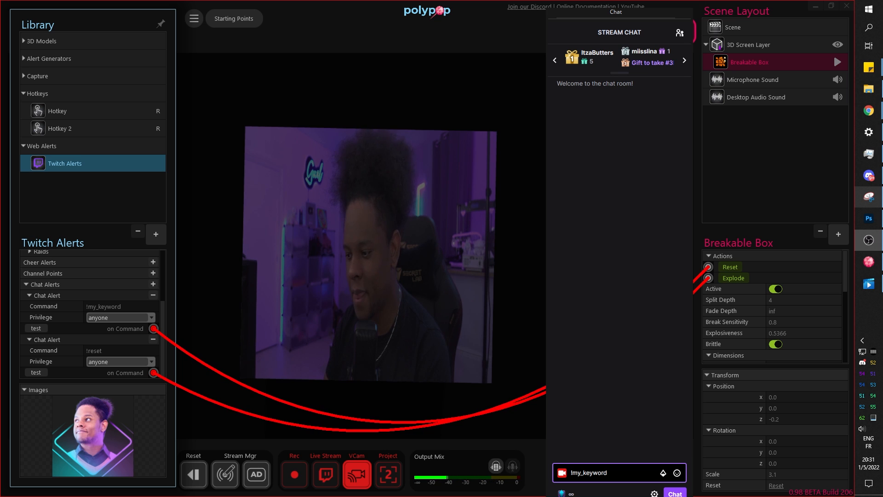
pyautogui.press('Return')
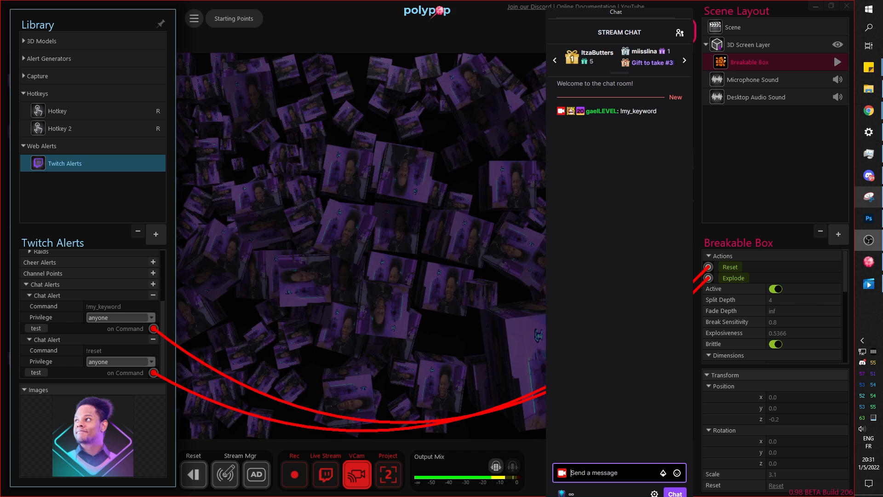
pyautogui.write('!re')
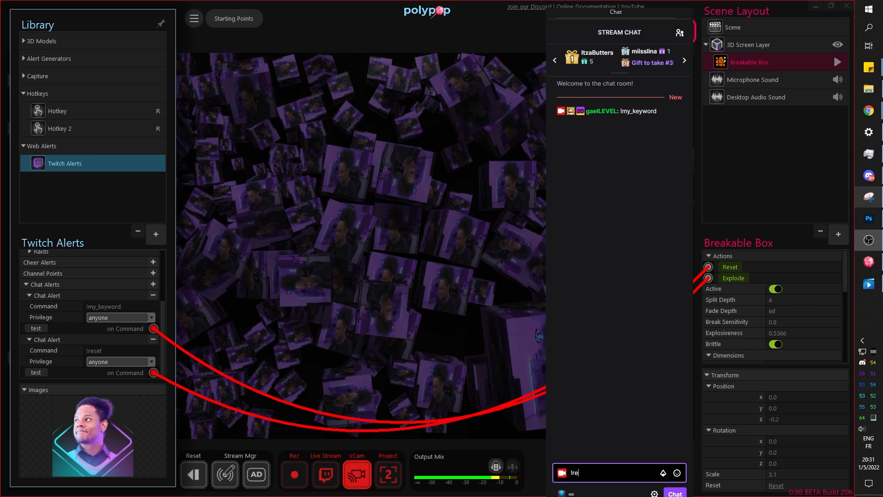
pyautogui.write('set')
pyautogui.press('Return')
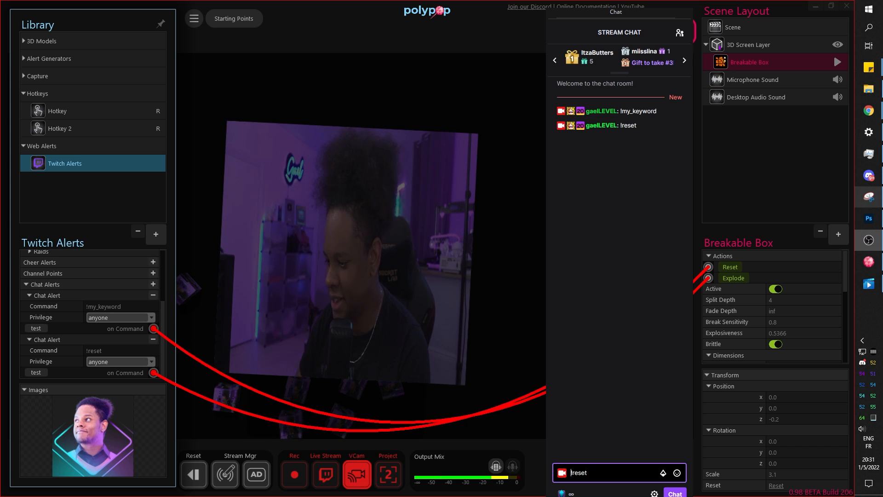
pyautogui.write('!reset')
pyautogui.press('Return')
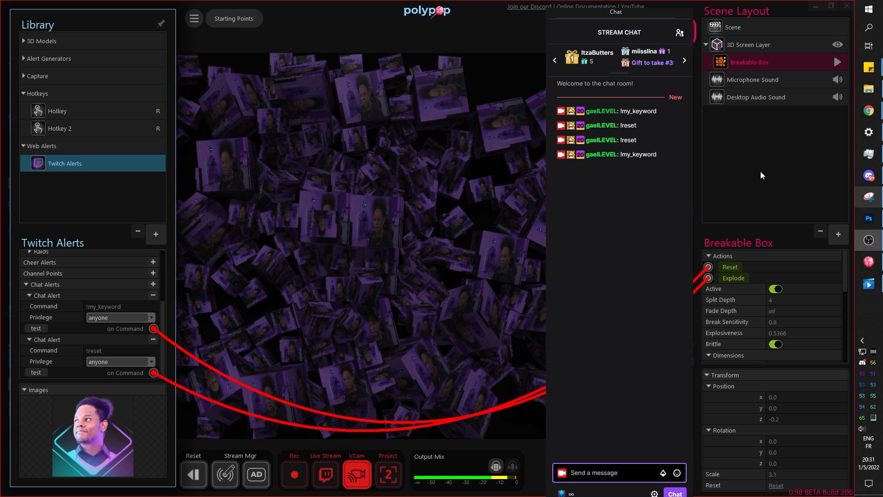
# Add the Tutorial Trophy preset from the 3D Objects category to the scene.
pyautogui.click(760, 171)
pyautogui.click(838, 234)
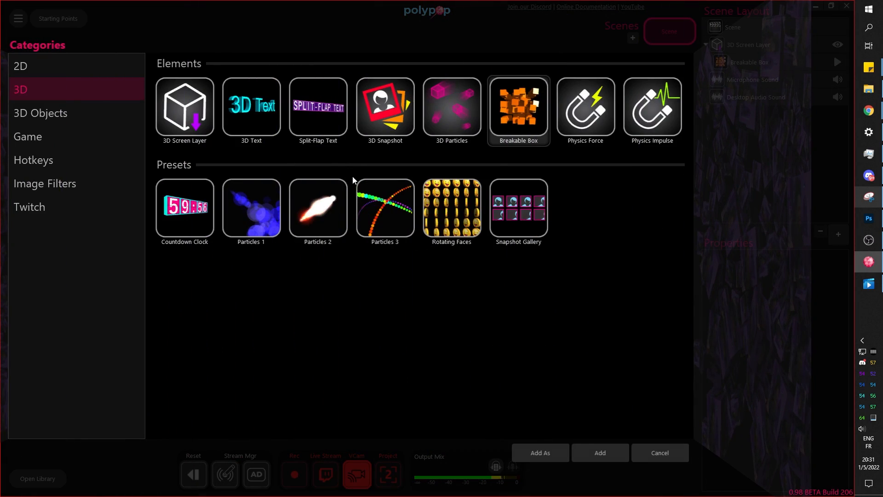
pyautogui.click(37, 114)
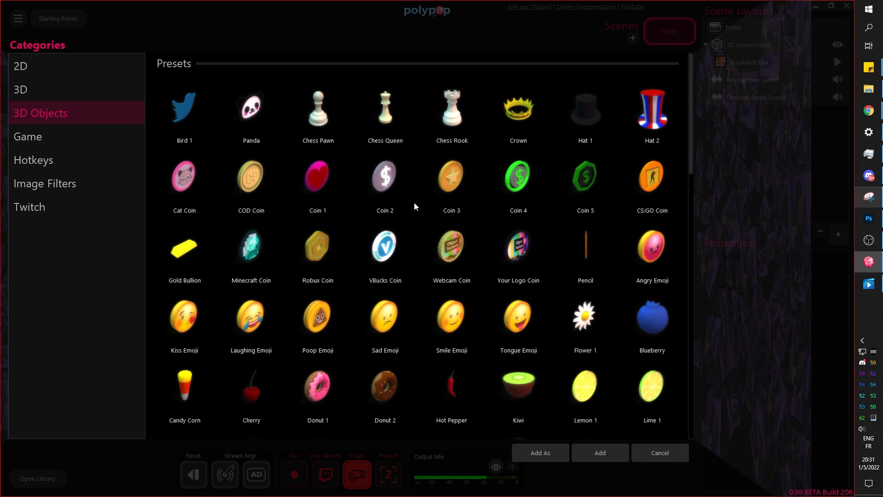
pyautogui.scroll(-5, 414, 208)
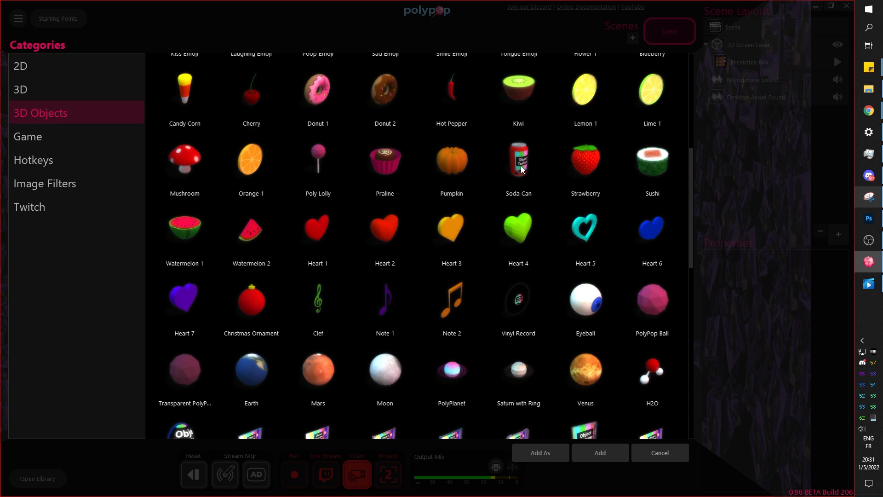
pyautogui.scroll(-5, 401, 220)
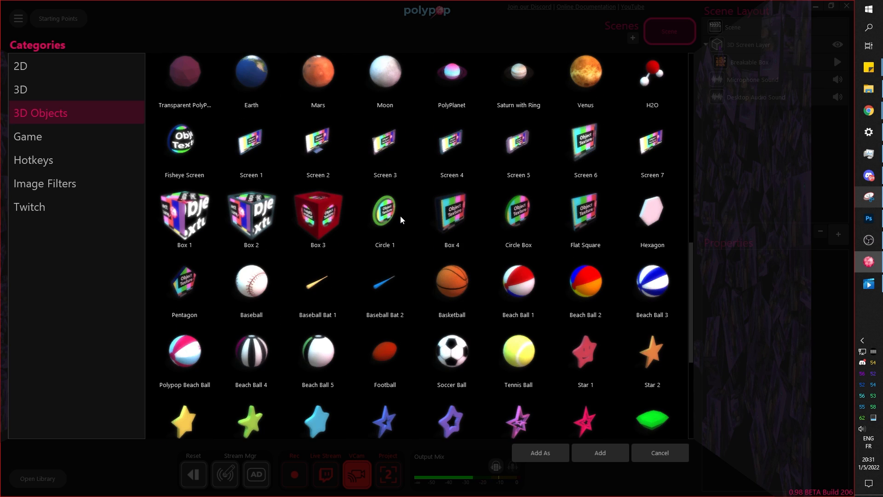
pyautogui.scroll(-3, 401, 220)
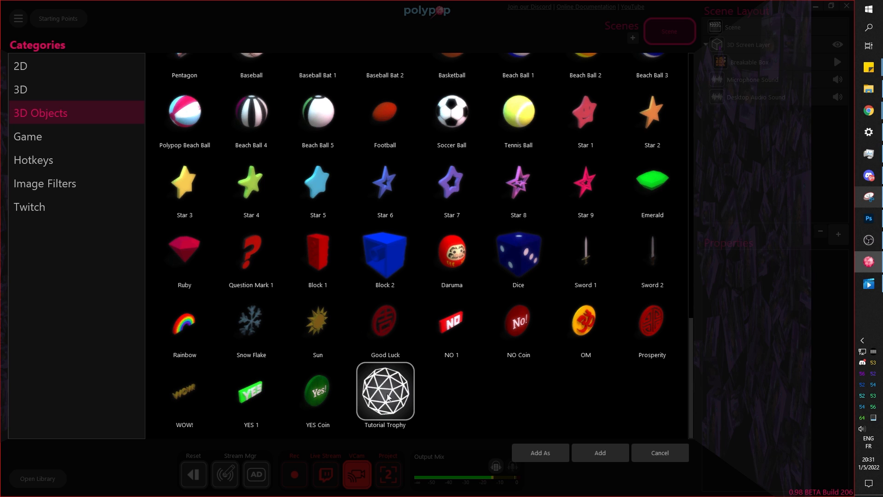
pyautogui.click(591, 454)
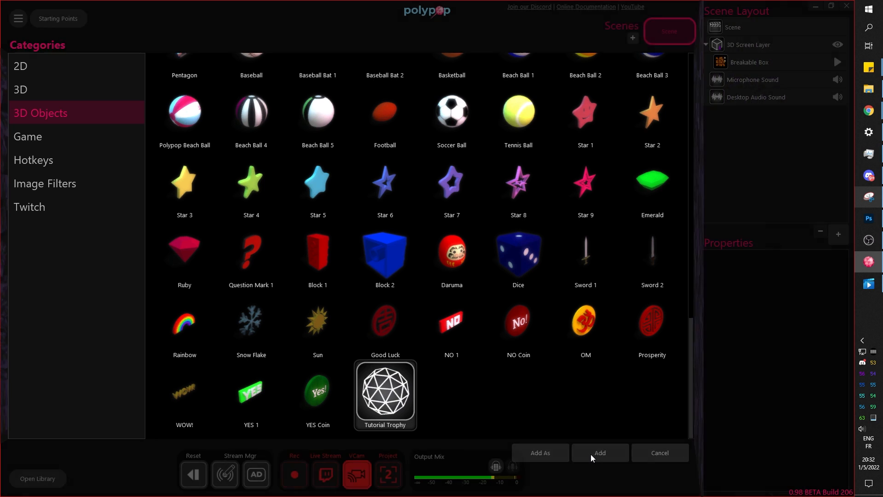
# Push the exploded box fragments around the canvas, and deactivate the Breakable Box.
pyautogui.click(351, 248)
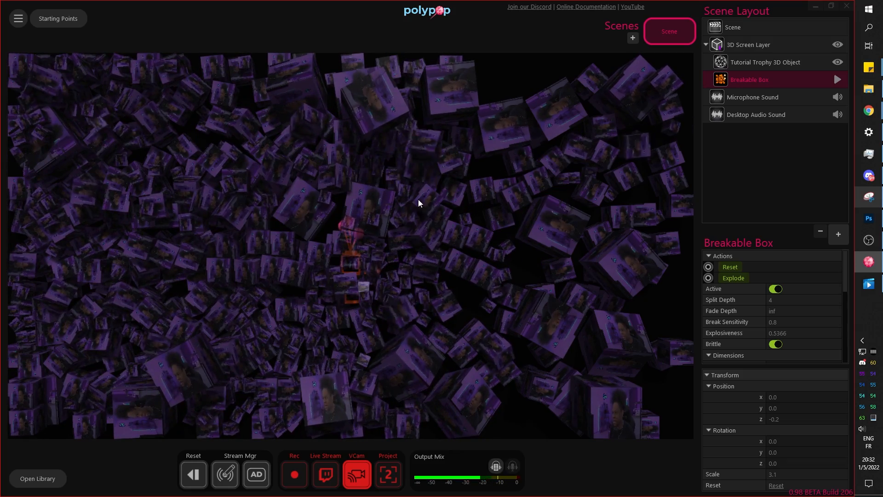
pyautogui.moveTo(553, 109); pyautogui.dragTo(299, 107)
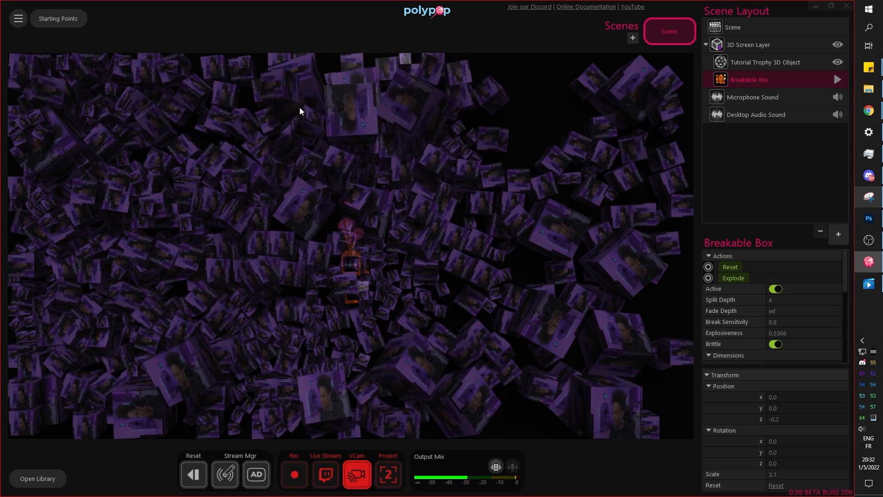
pyautogui.moveTo(426, 103); pyautogui.dragTo(359, 112)
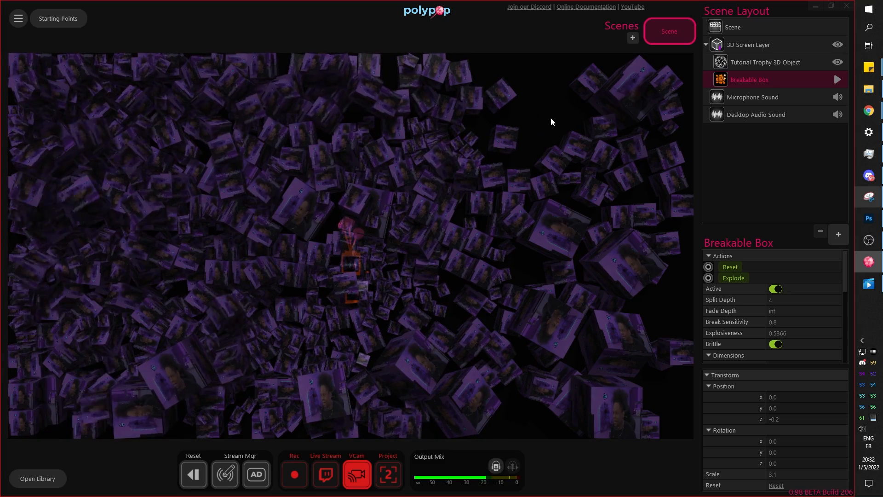
pyautogui.moveTo(551, 118); pyautogui.dragTo(2, 207)
pyautogui.moveTo(137, 318); pyautogui.dragTo(295, 320)
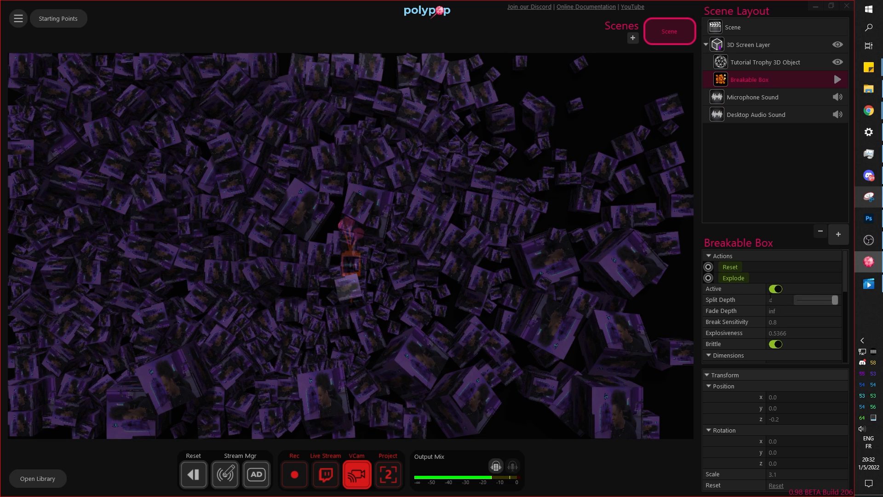
pyautogui.click(776, 290)
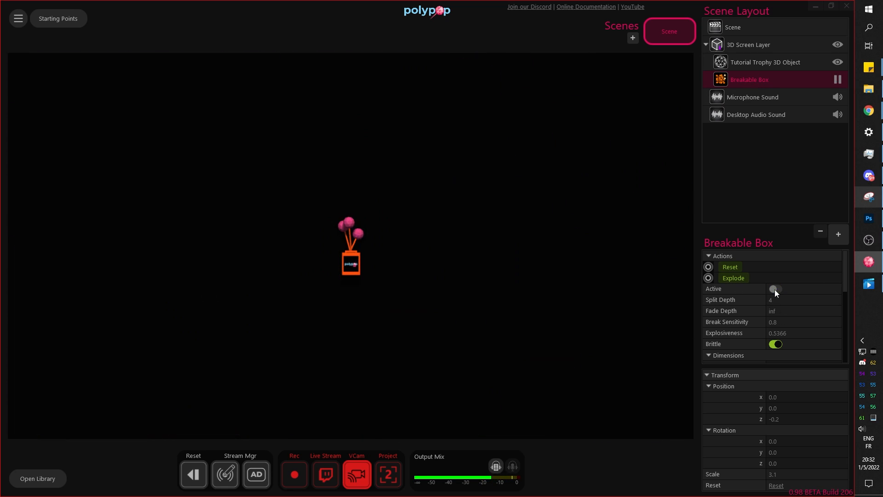
# Enlarge the Tutorial Trophy to a scale of 5.3 and move it slightly higher in the scene.
pyautogui.click(352, 258)
pyautogui.moveTo(355, 274); pyautogui.dragTo(428, 324)
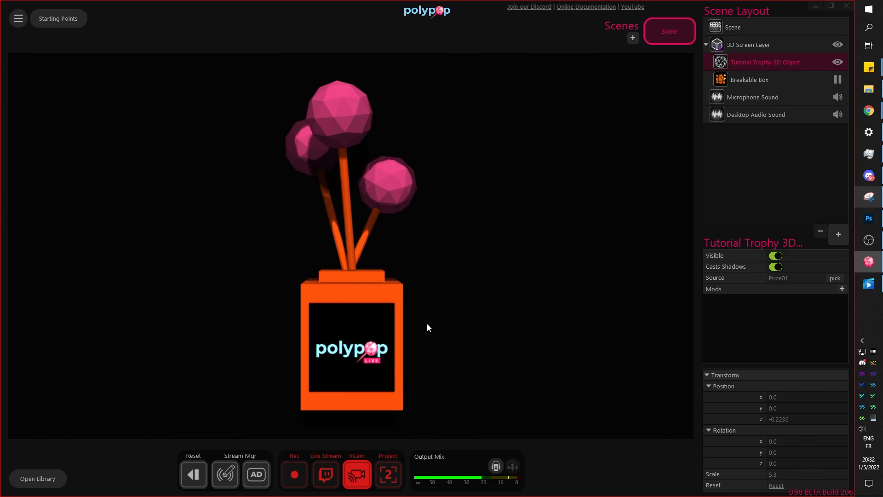
pyautogui.moveTo(344, 322); pyautogui.dragTo(327, 283)
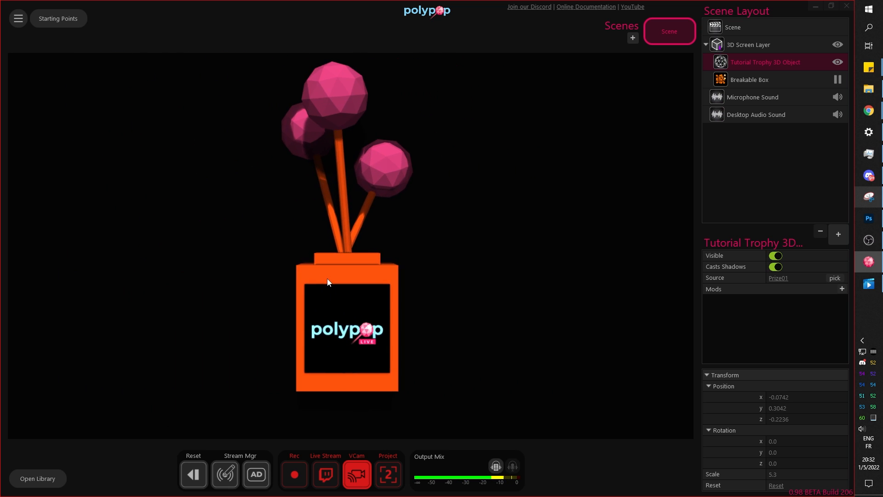
# Add a Random Move mod to the Tutorial Trophy 3D object.
pyautogui.click(842, 288)
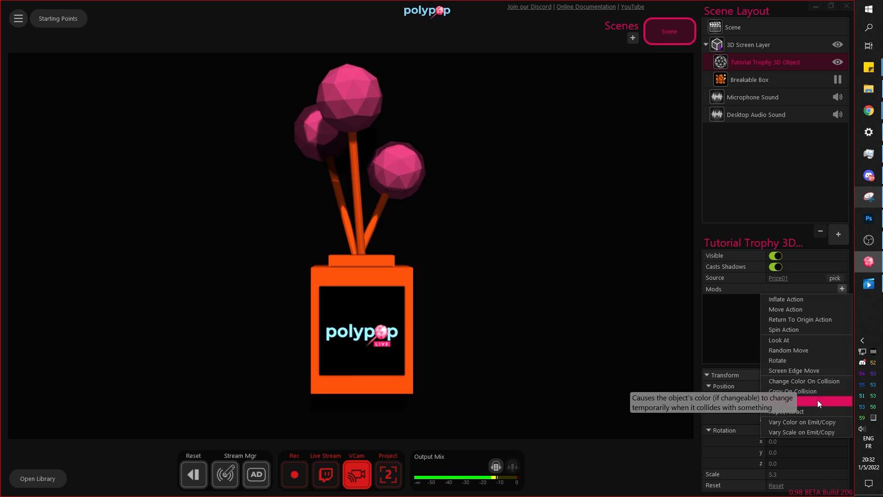
pyautogui.click(794, 350)
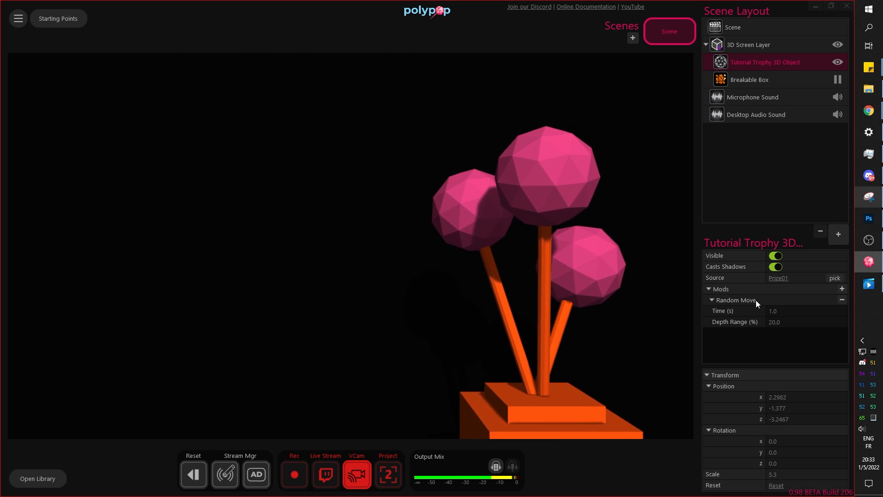
# Wire the !my_keyword and !reset chat alerts to the trophy's Random Move time, with a value of 0.1 for !reset.
pyautogui.click(38, 479)
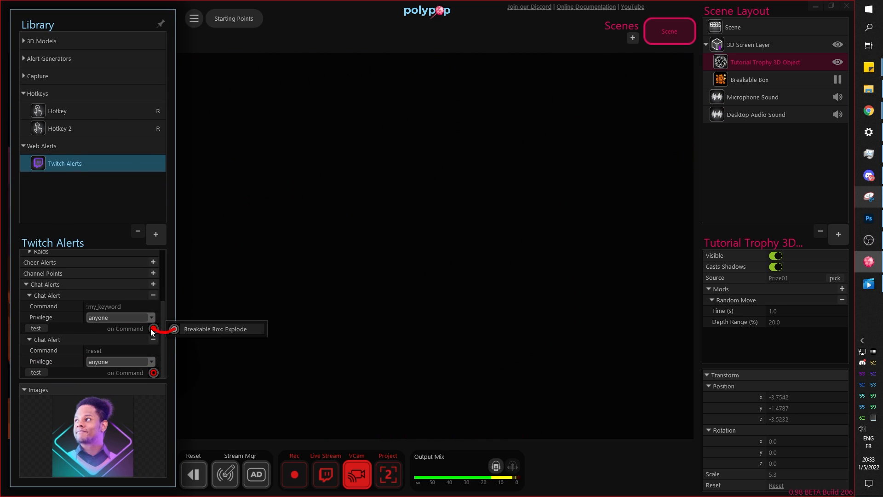
pyautogui.moveTo(152, 329); pyautogui.dragTo(708, 311)
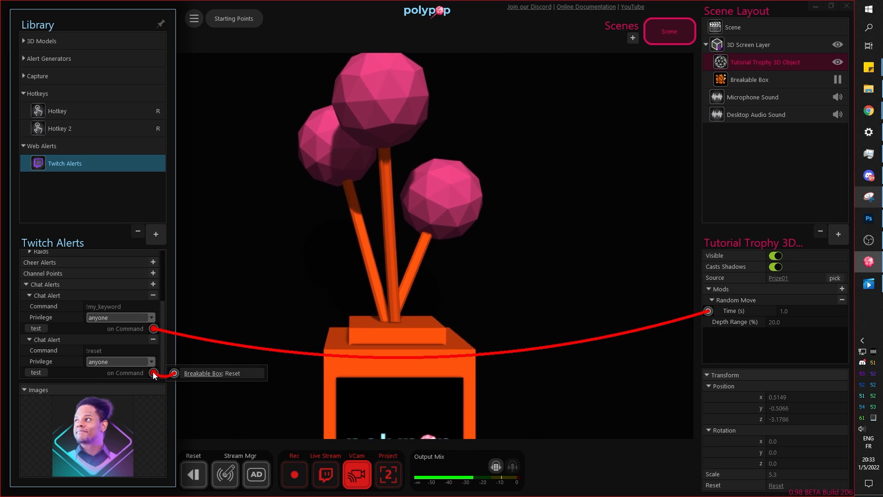
pyautogui.moveTo(152, 372); pyautogui.dragTo(475, 424)
pyautogui.moveTo(679, 373); pyautogui.dragTo(708, 311)
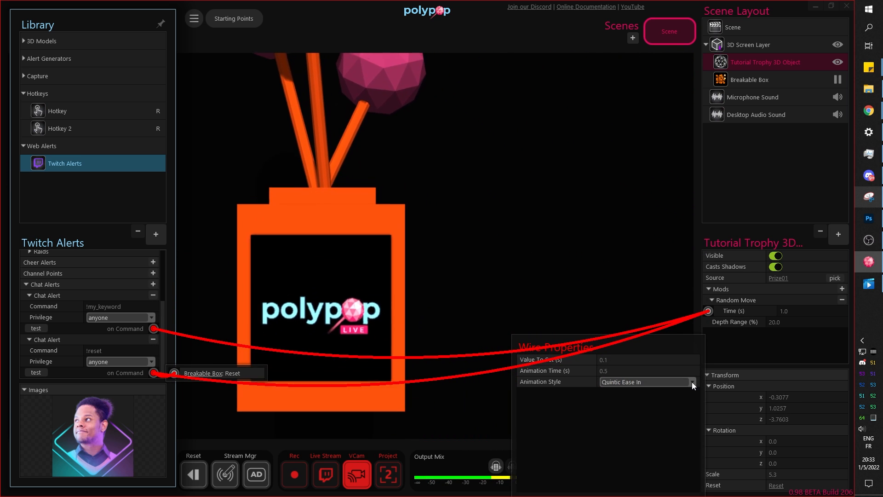
# Browse the available animation styles in the !reset wire's properties, then close the properties.
pyautogui.click(692, 382)
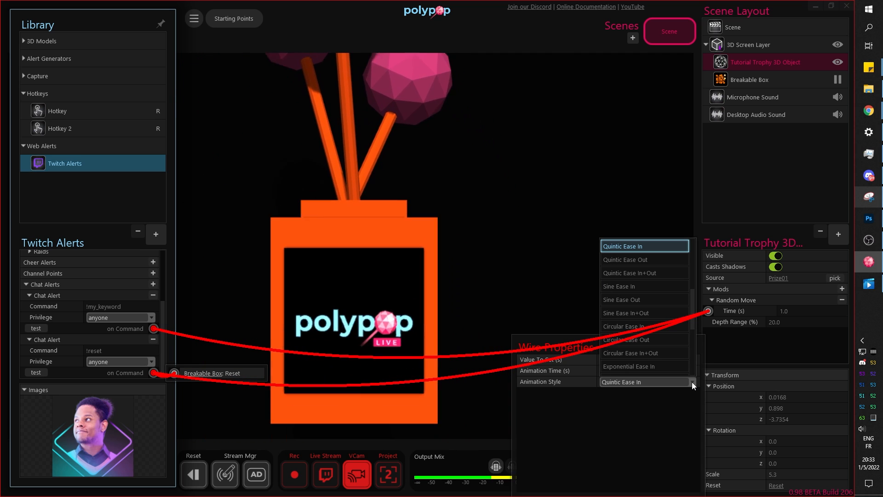
pyautogui.scroll(-2, 655, 320)
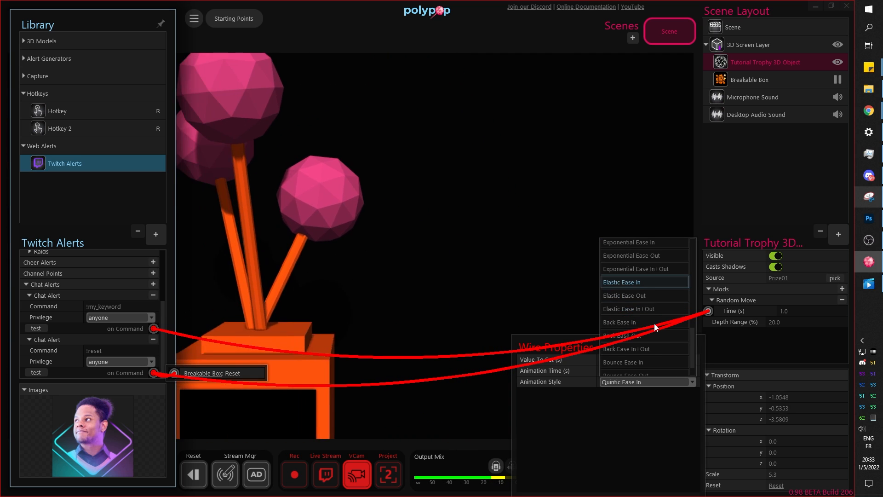
pyautogui.scroll(5, 643, 344)
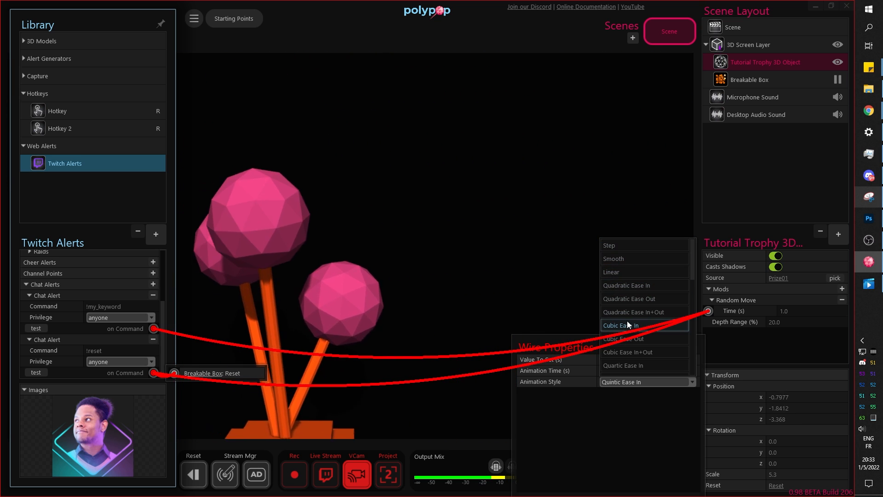
pyautogui.scroll(-5, 628, 322)
pyautogui.click(595, 424)
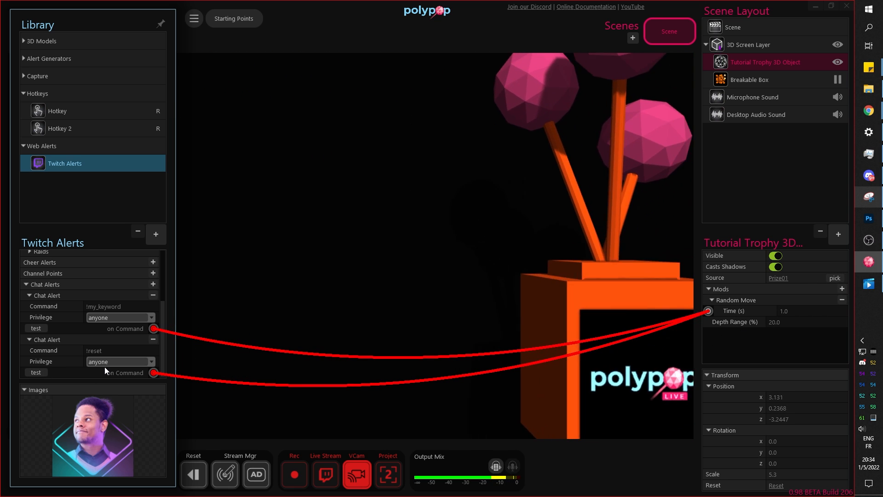
# Switch to the OBS stream chat and send !reset followed by !my_keyword to test the trophy's movement speed.
pyautogui.click(869, 241)
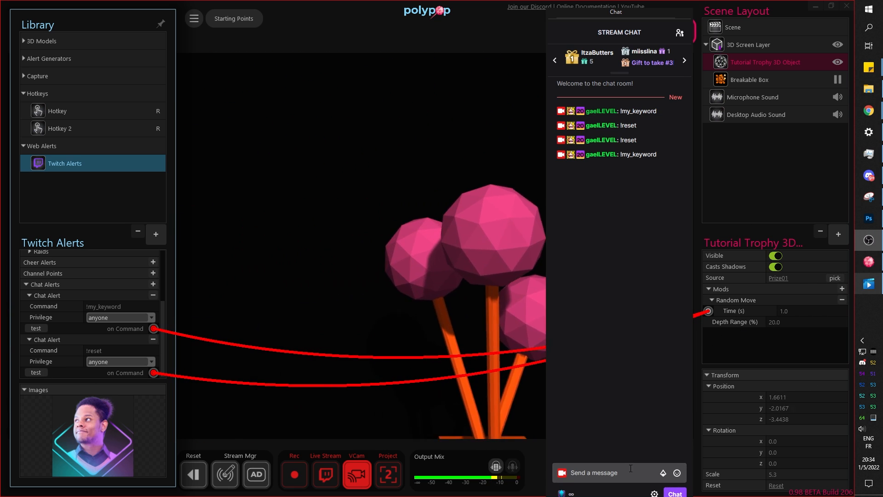
pyautogui.write('!res')
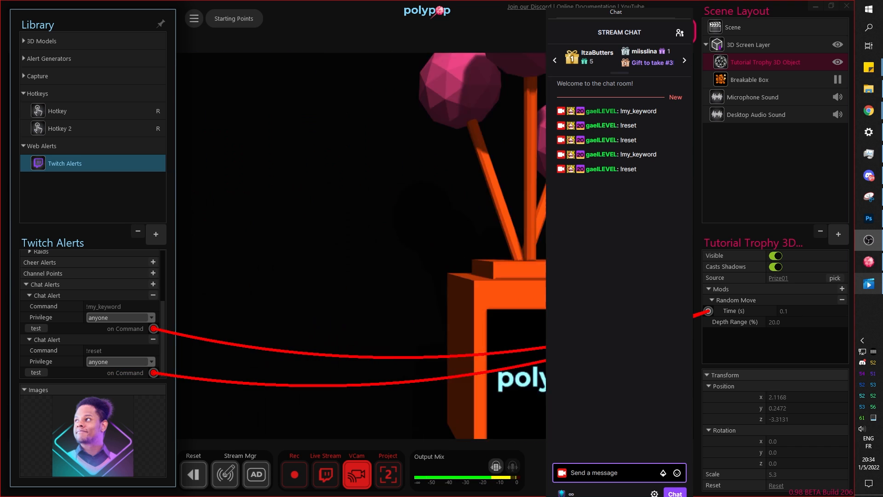
pyautogui.write('!my_keyword')
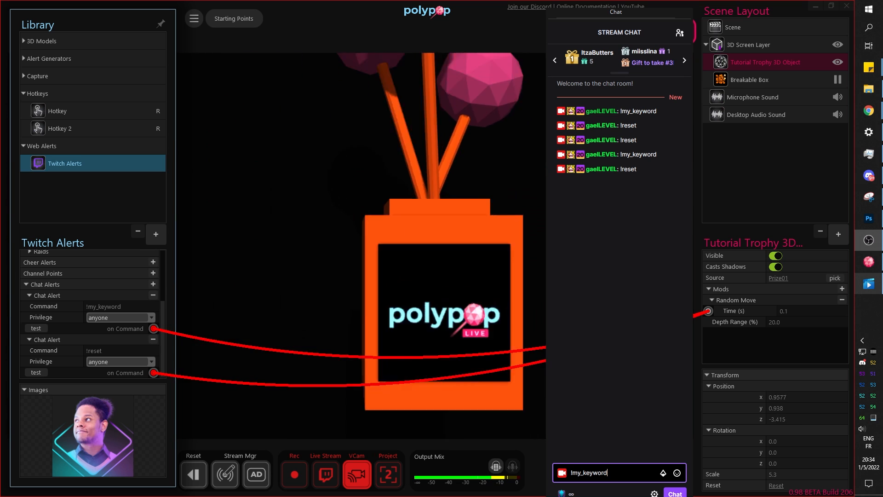
pyautogui.press('Return')
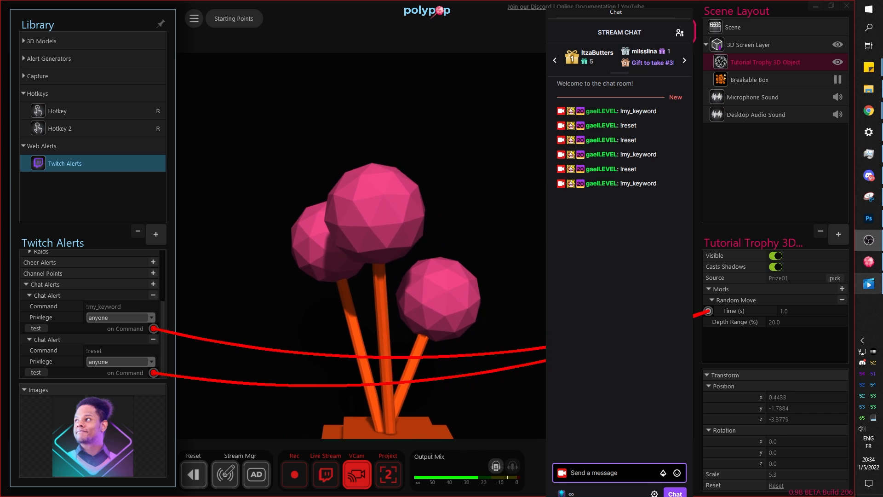
# Add the Twitch User Cards preset from the Twitch category to the scene and dismiss its introductory hint.
pyautogui.click(757, 151)
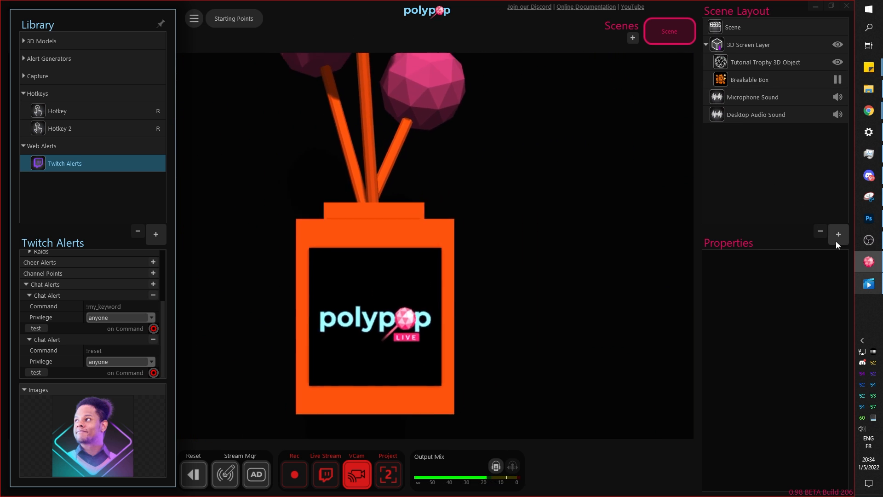
pyautogui.click(838, 234)
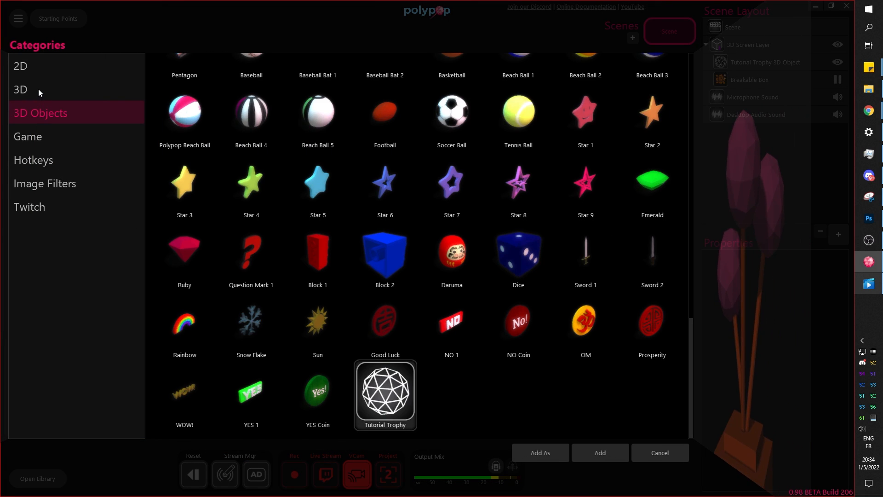
pyautogui.click(39, 92)
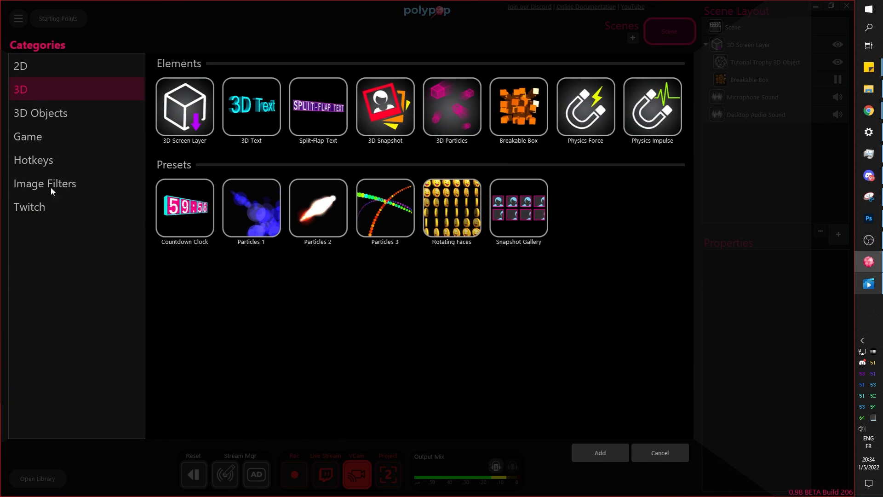
pyautogui.click(39, 210)
pyautogui.click(374, 104)
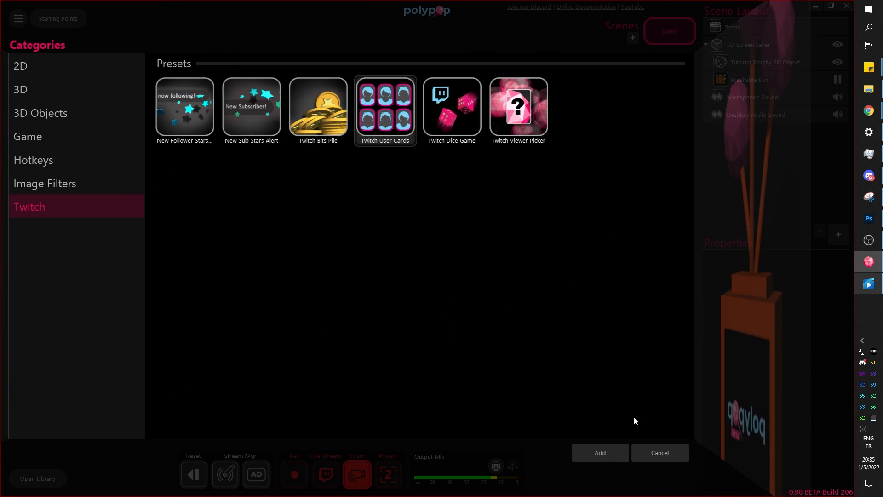
pyautogui.click(601, 449)
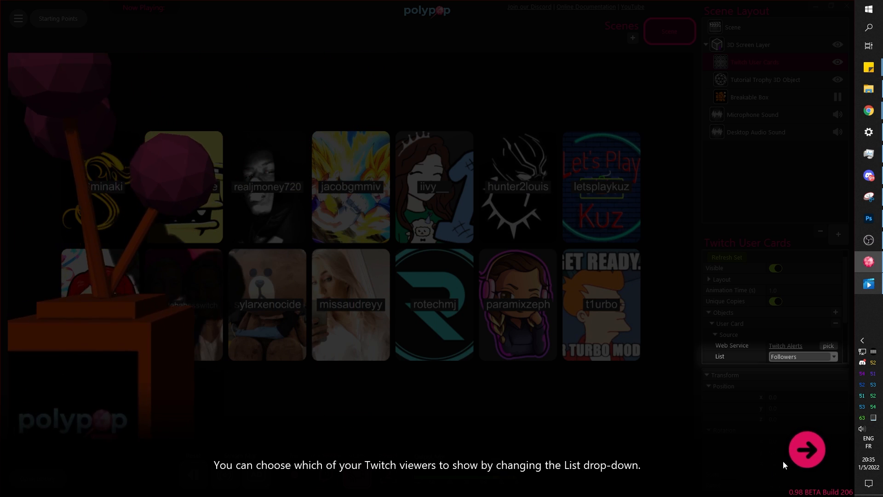
pyautogui.click(807, 449)
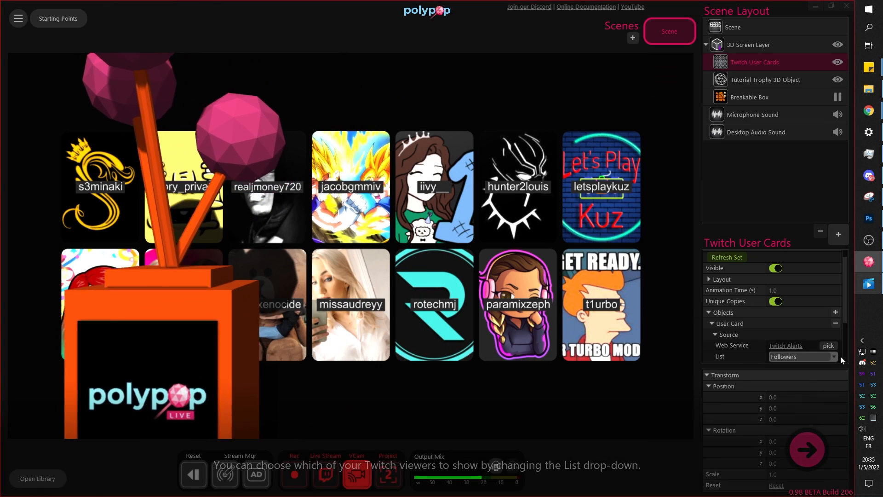
# Set the user list shown by the Twitch User Cards to Subscribers.
pyautogui.click(834, 357)
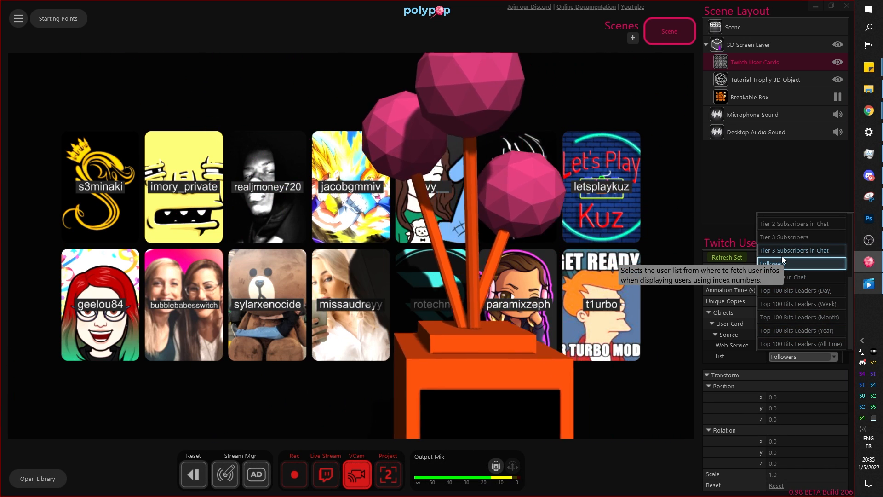
pyautogui.scroll(1, 783, 272)
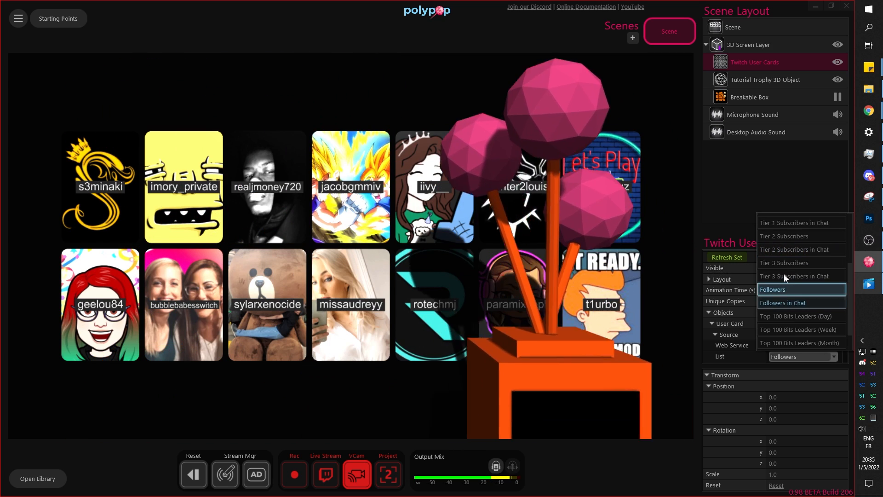
pyautogui.scroll(3, 784, 276)
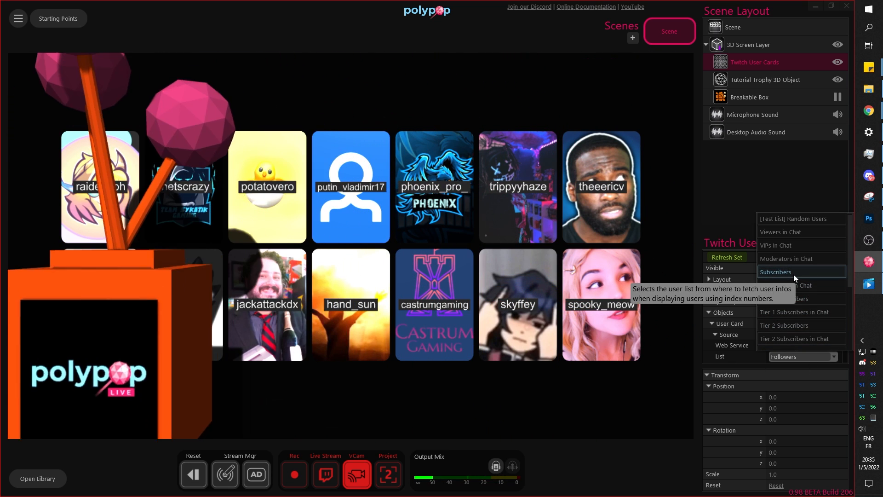
pyautogui.click(794, 275)
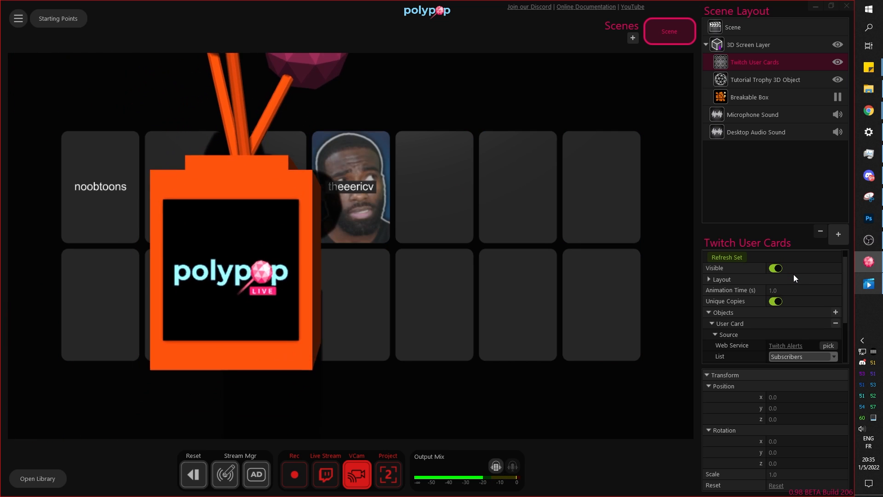